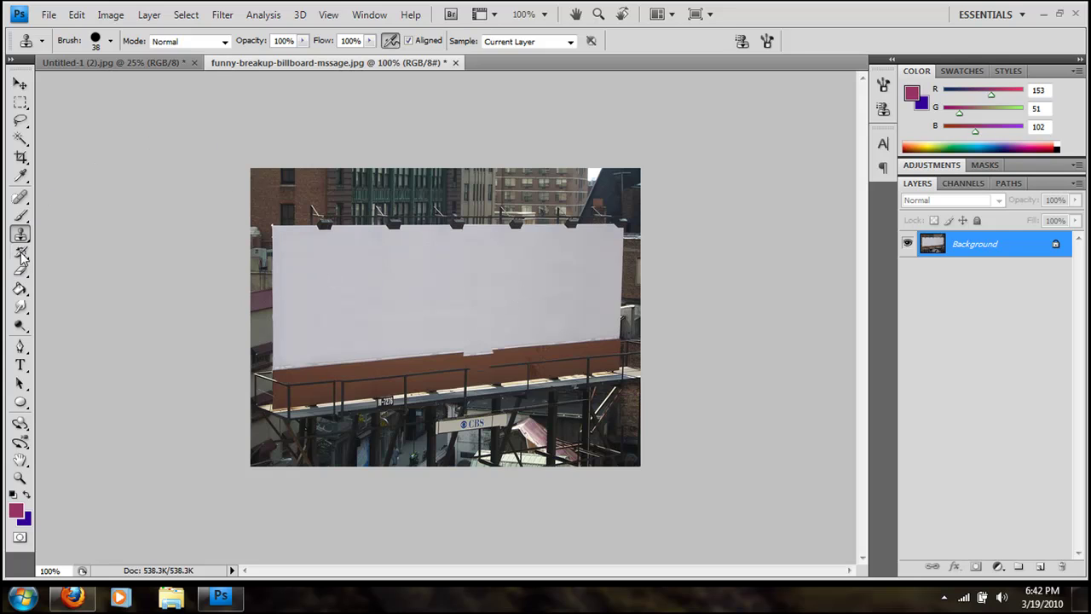
Switch to the Pen tool for drawing vector paths.
click(21, 346)
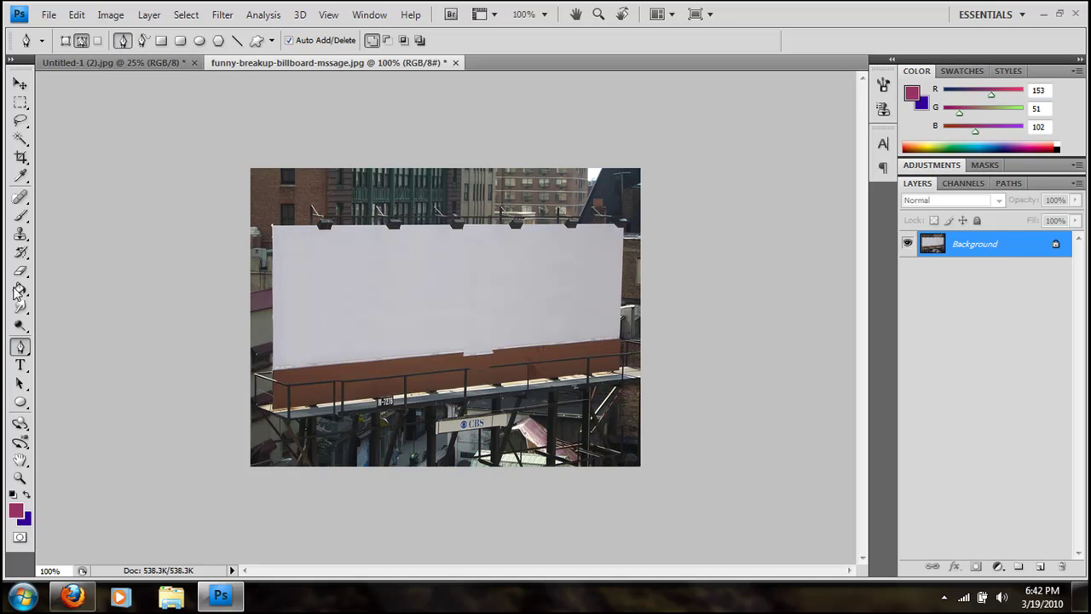
With the standard Pen tool at 200% zoom, trace the billboard's left, bottom and right edges.
click(21, 346)
click(51, 346)
key(ctrl+plus)
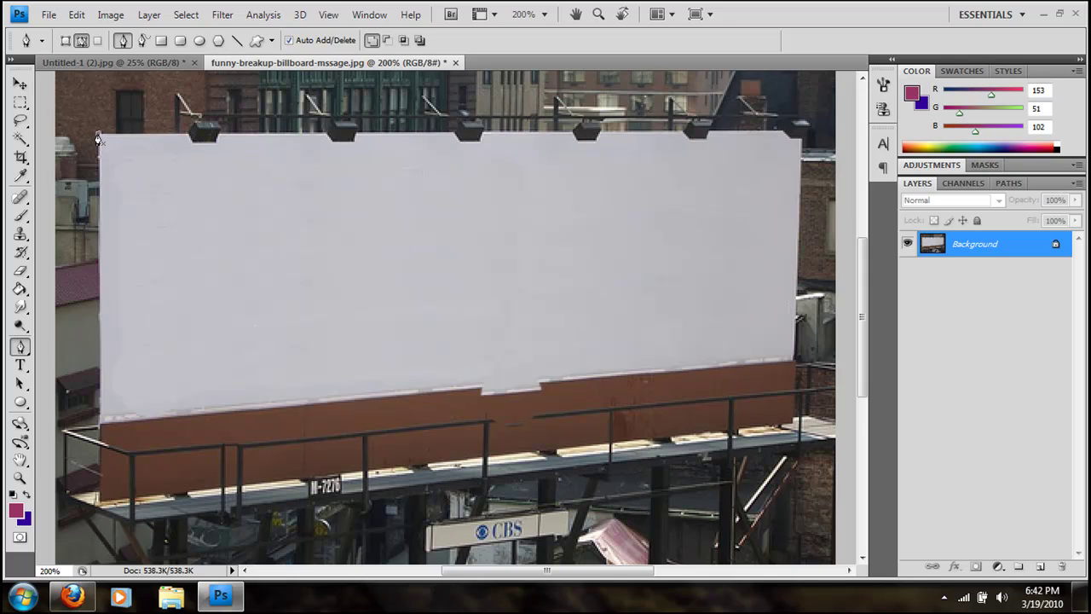
click(99, 426)
click(793, 367)
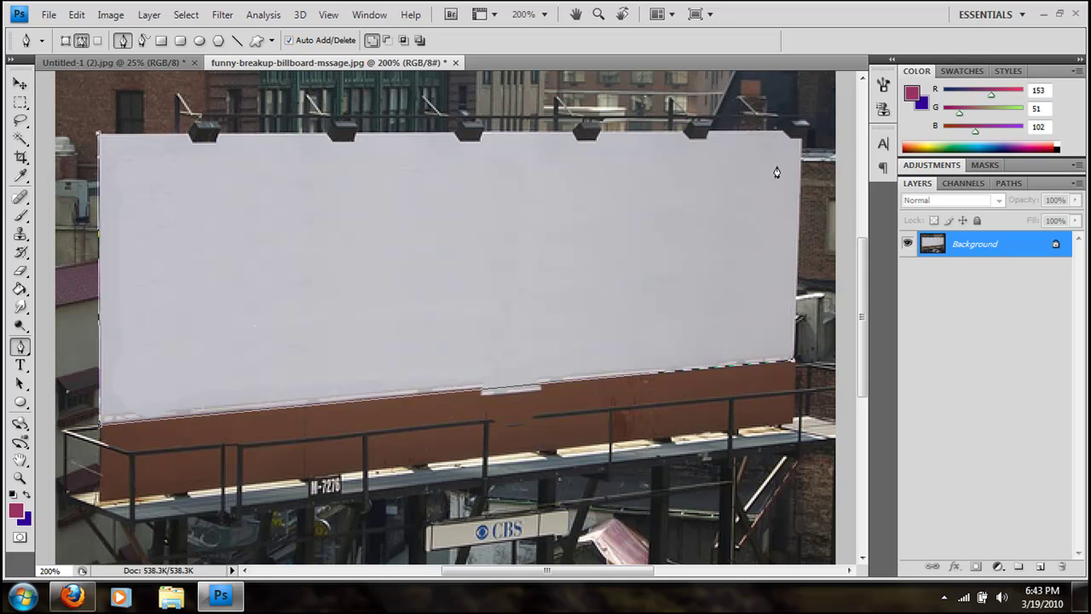
click(799, 142)
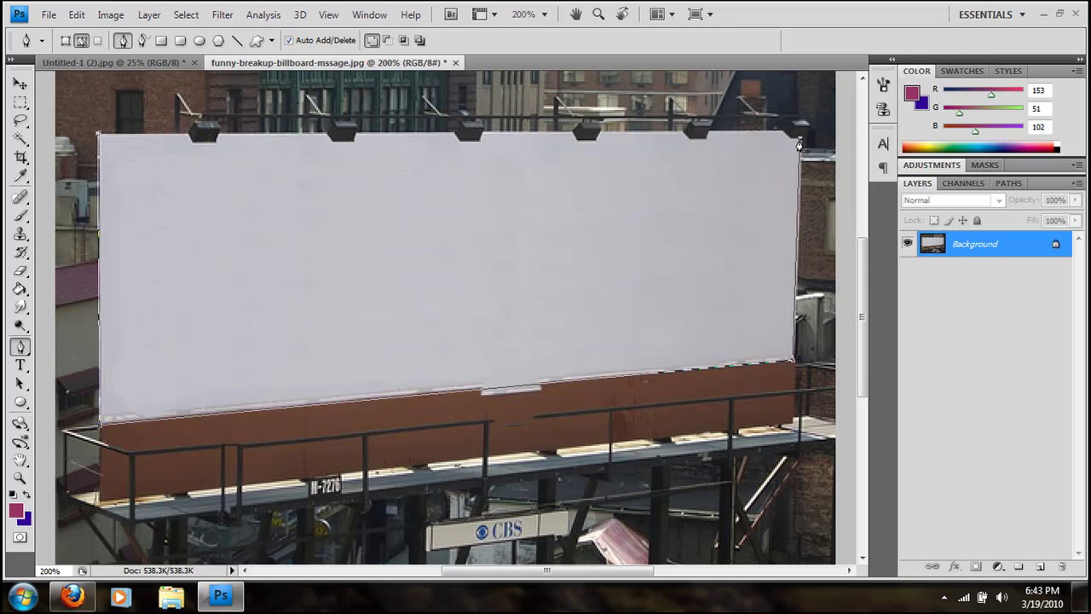
key(ctrl+z)
click(800, 144)
Trace the top edge around the lamp notches and close the path at the top-left corner.
click(705, 133)
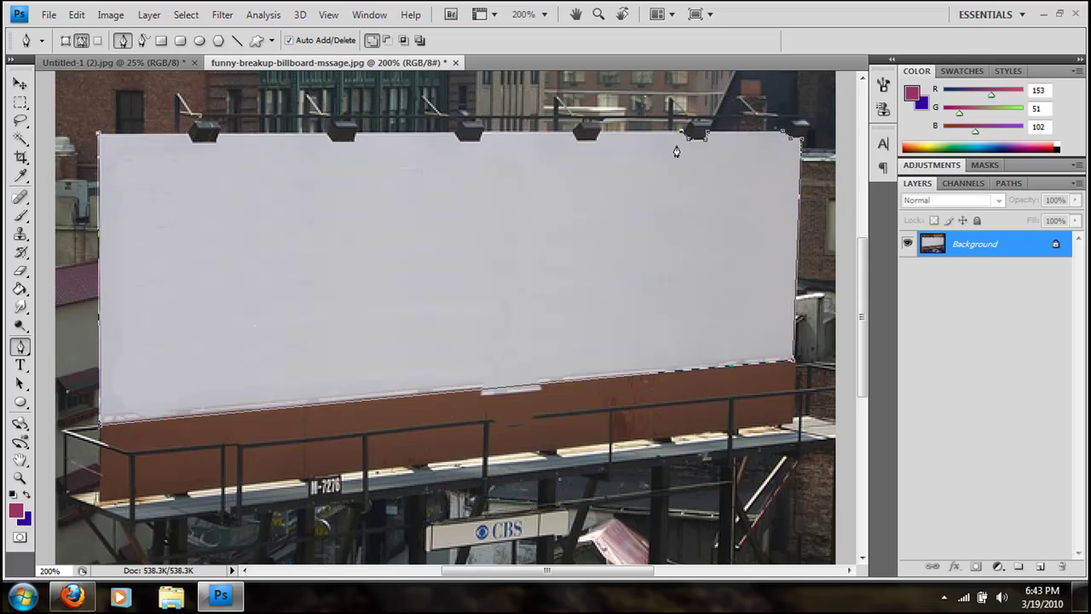
click(598, 134)
click(578, 142)
click(480, 137)
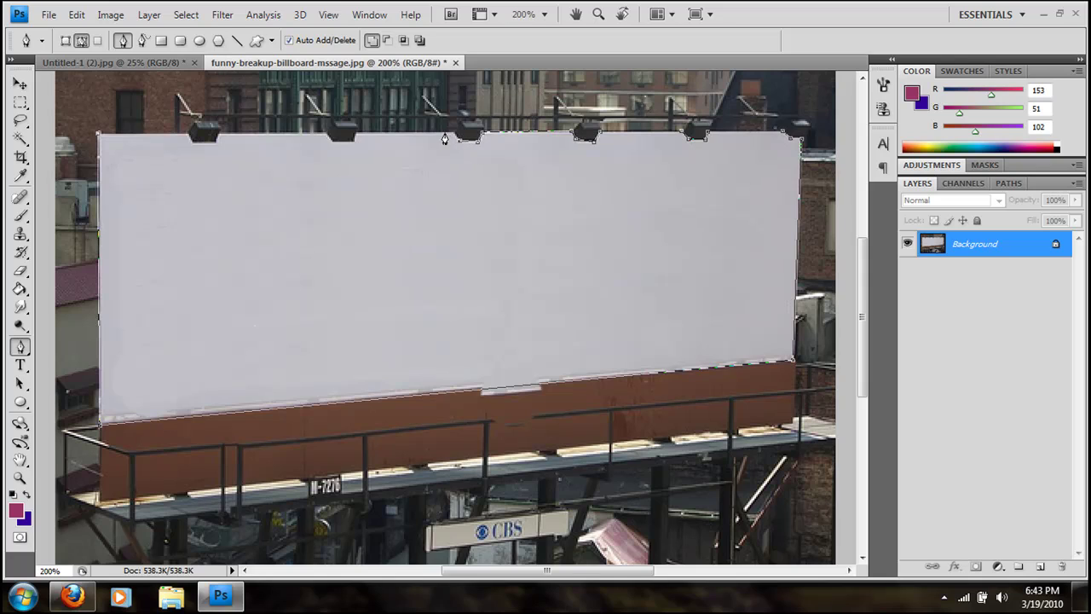
click(354, 138)
click(216, 136)
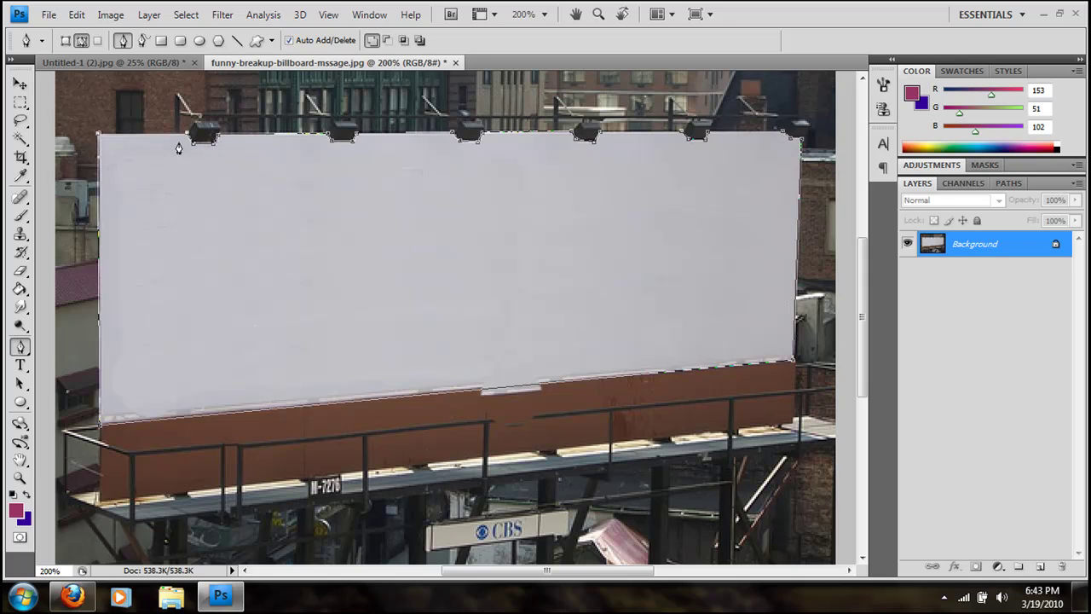
click(99, 135)
Convert the billboard path into a selection with a Feather Radius of 0.
right_click(195, 238)
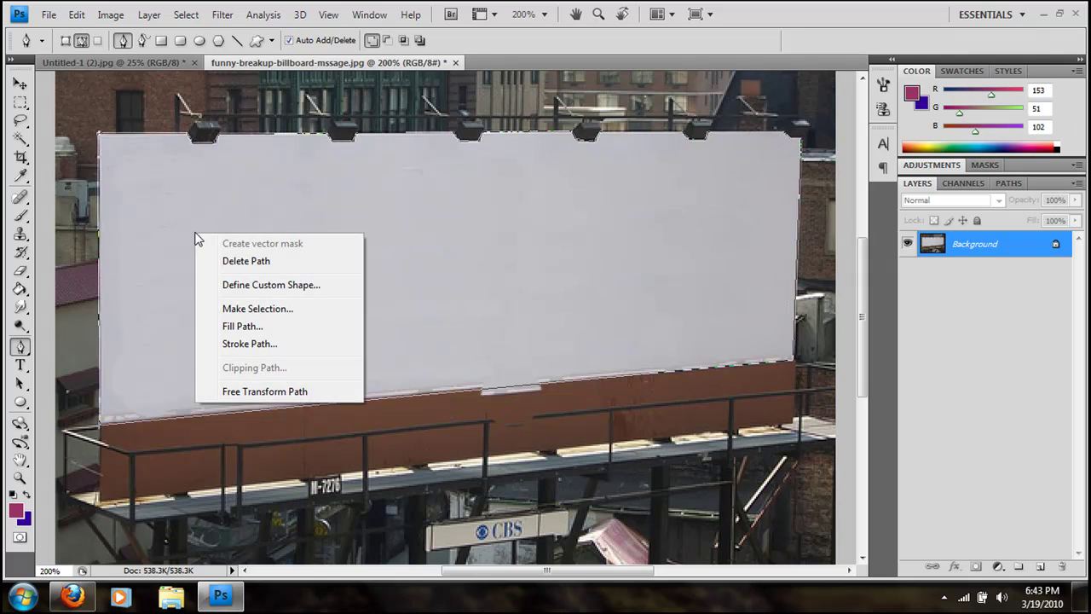
click(237, 344)
click(647, 225)
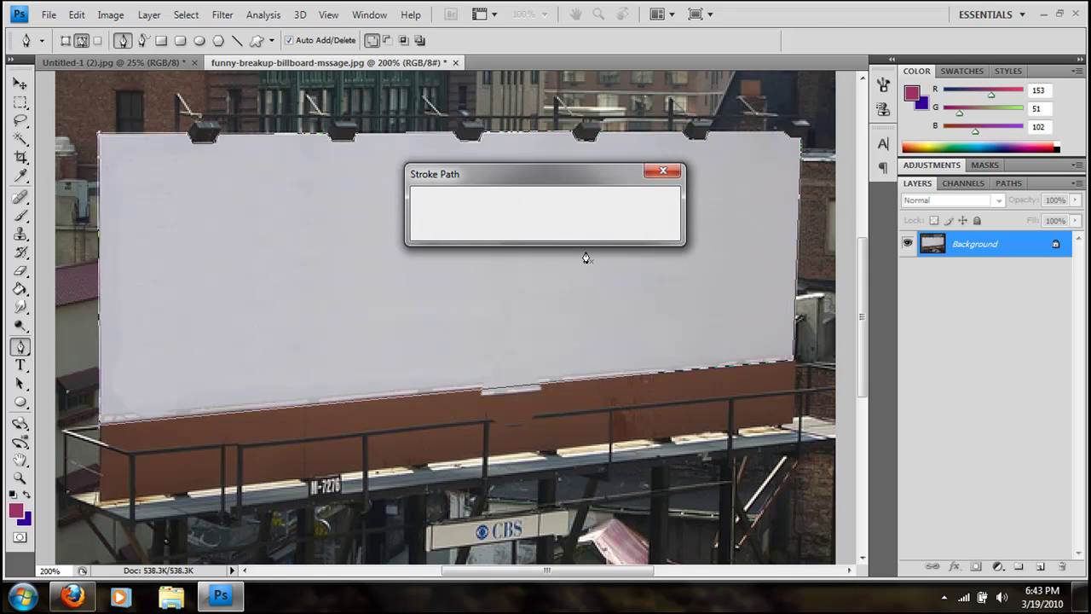
right_click(571, 249)
click(592, 318)
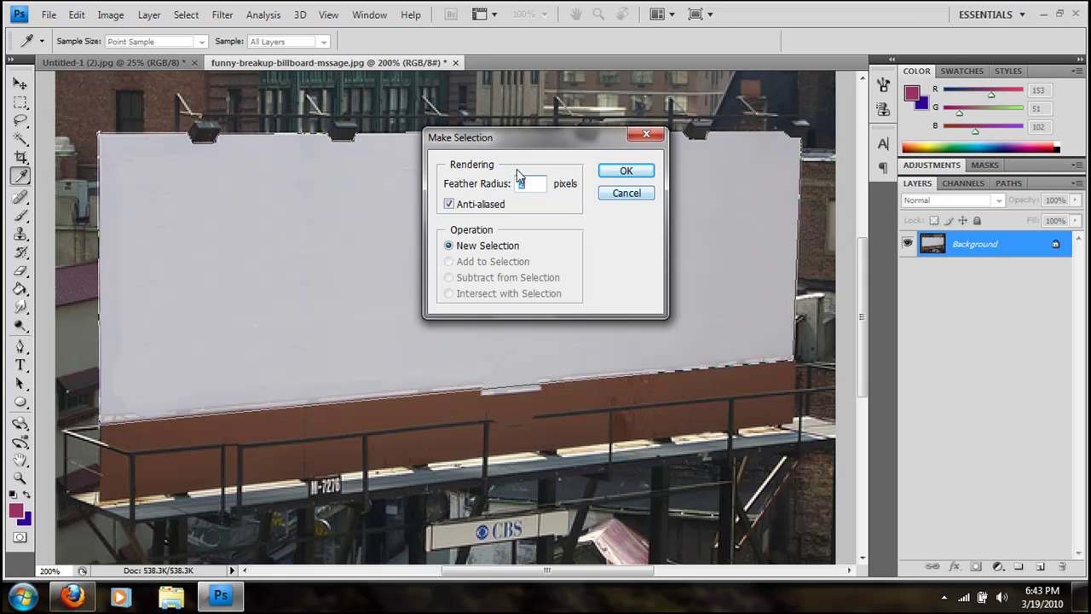
text(0)
key(Return)
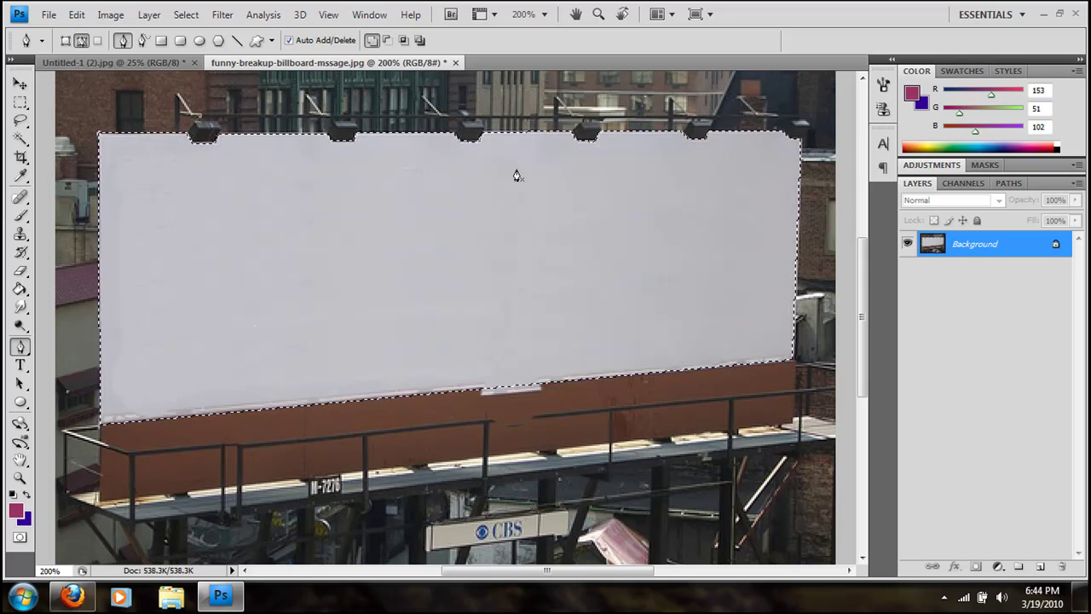
Turn the Background into Layer 0 and add an empty Layer 1 beneath it.
key(ctrl+BackSpace)
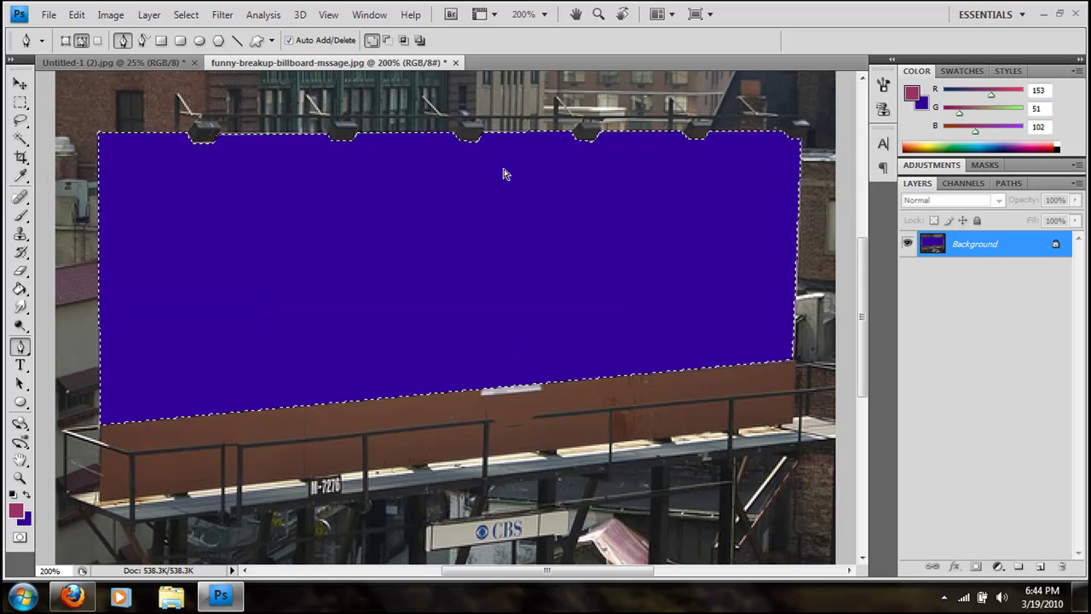
key(ctrl+z)
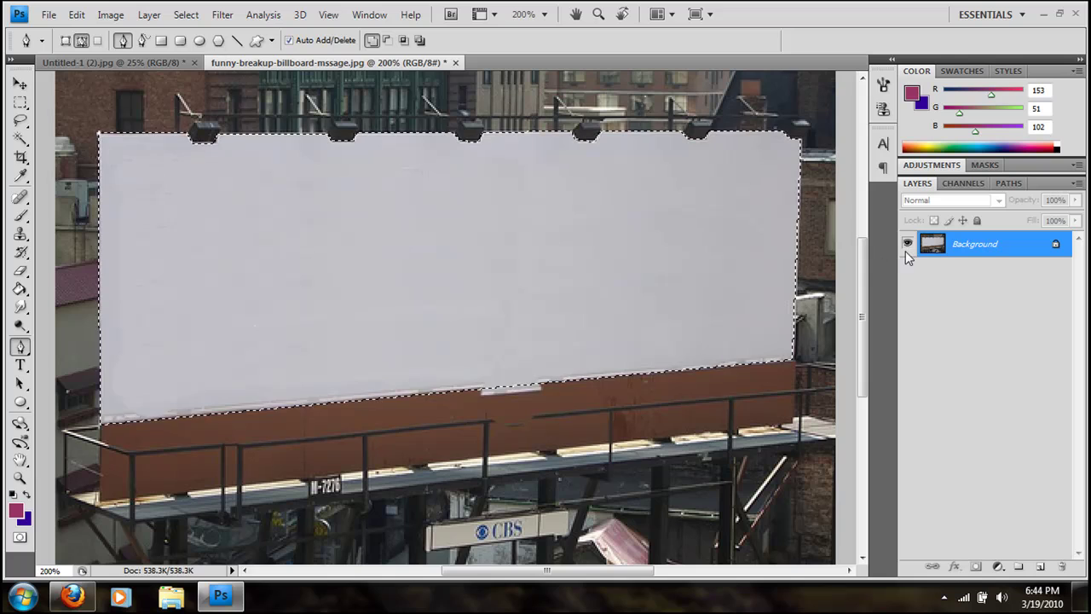
double_click(1056, 247)
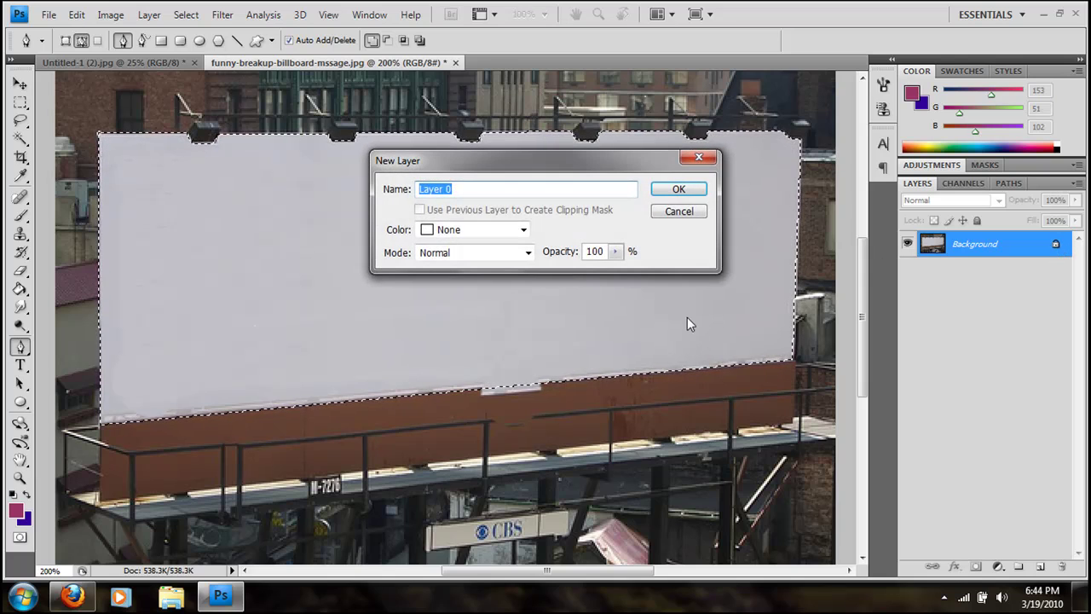
key(Return)
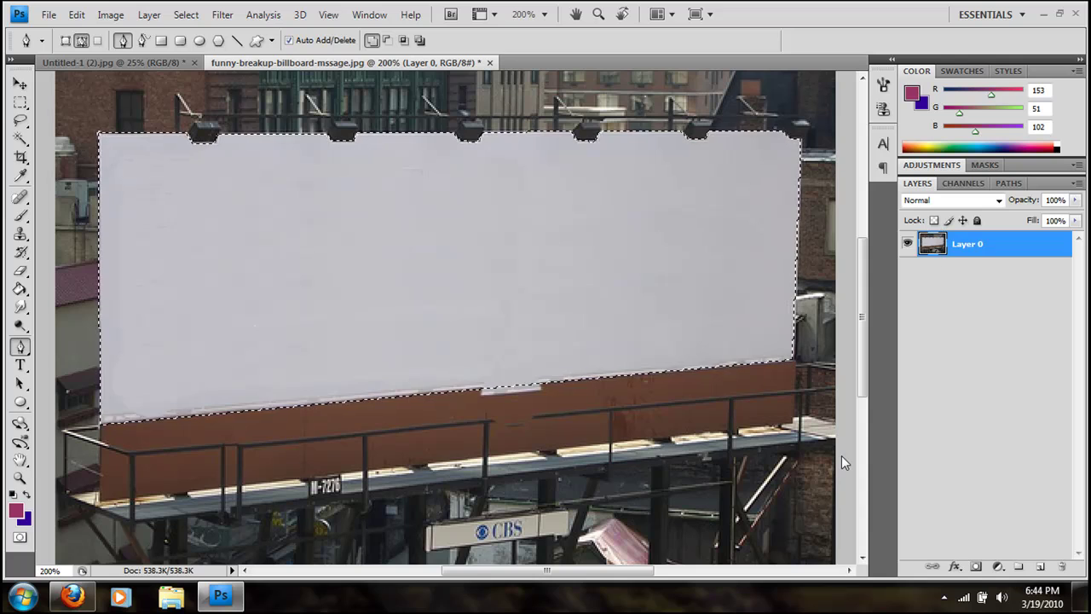
click(1040, 566)
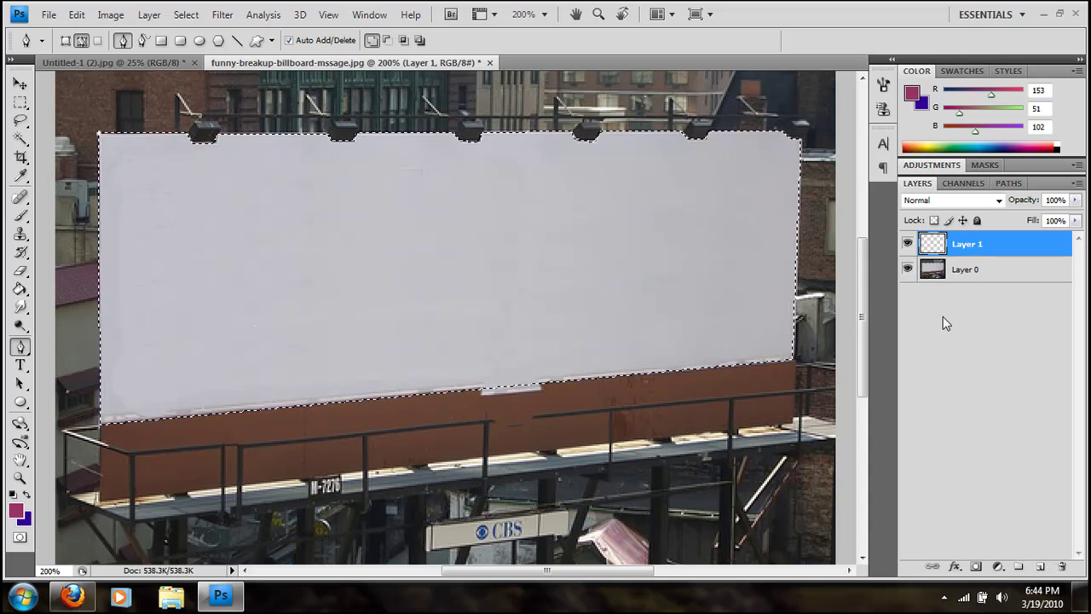
drag(937, 256, 938, 294)
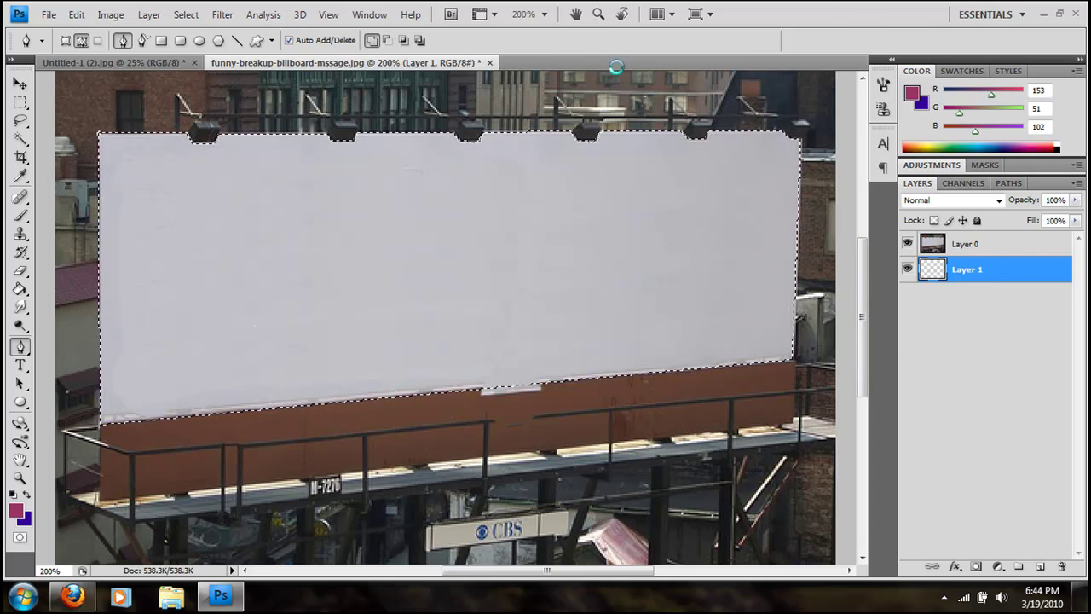
Delete the selected billboard face from Layer 0 and bring up the Untitled-1 logo document.
click(938, 243)
key(Delete)
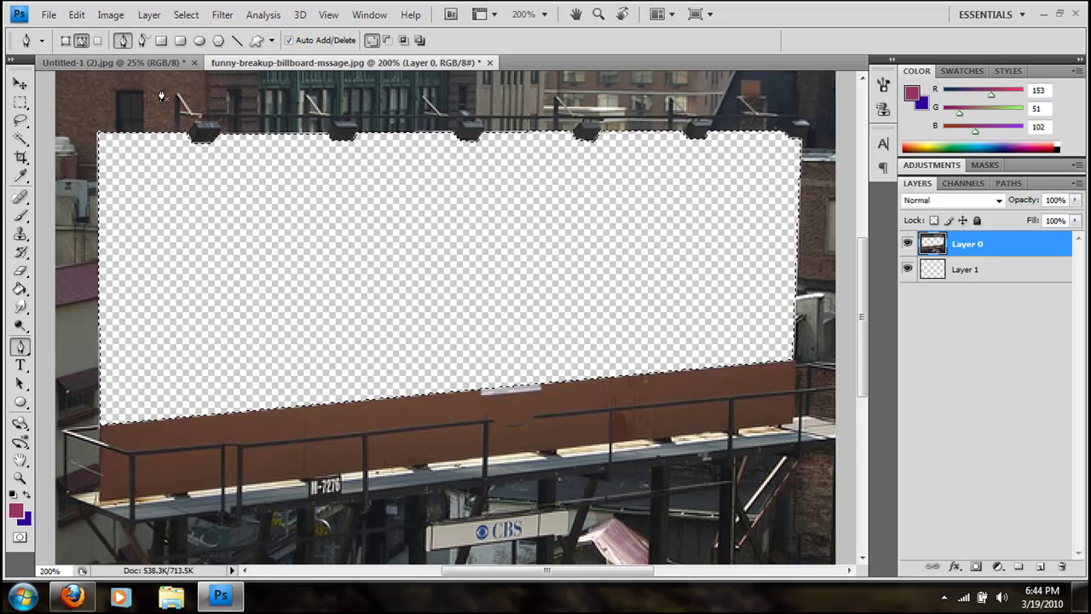
click(144, 61)
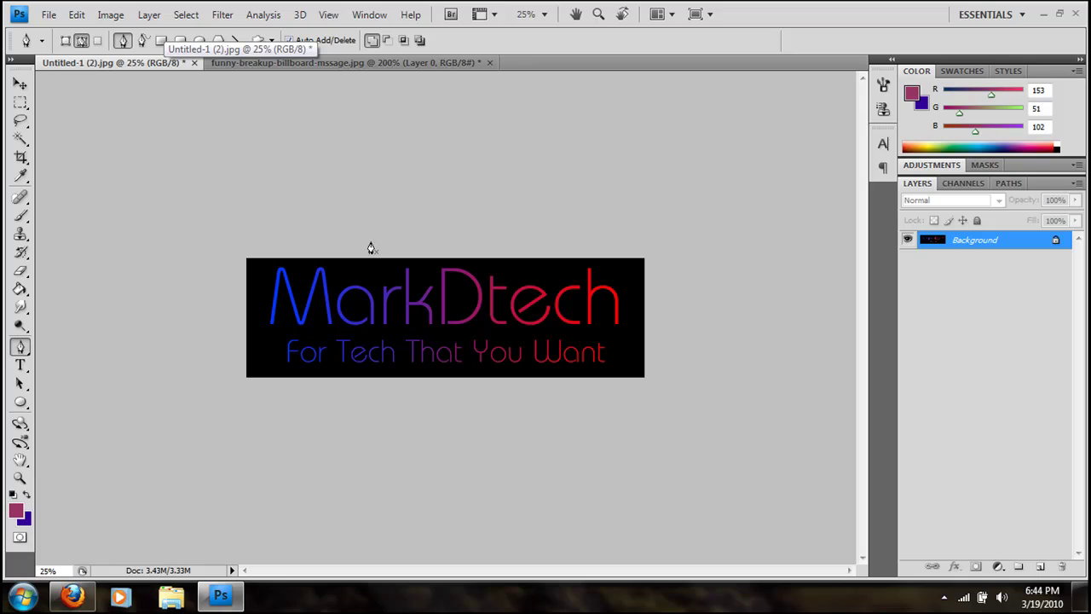
Copy the entire MarkDtech image and paste it into the billboard photo as Layer 2.
key(ctrl+a)
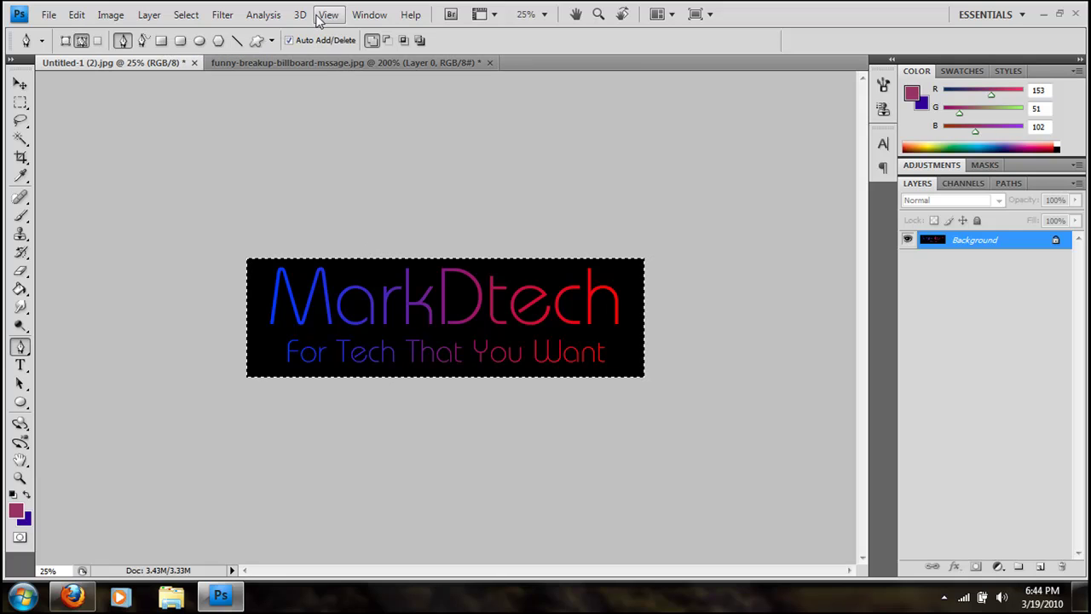
click(318, 62)
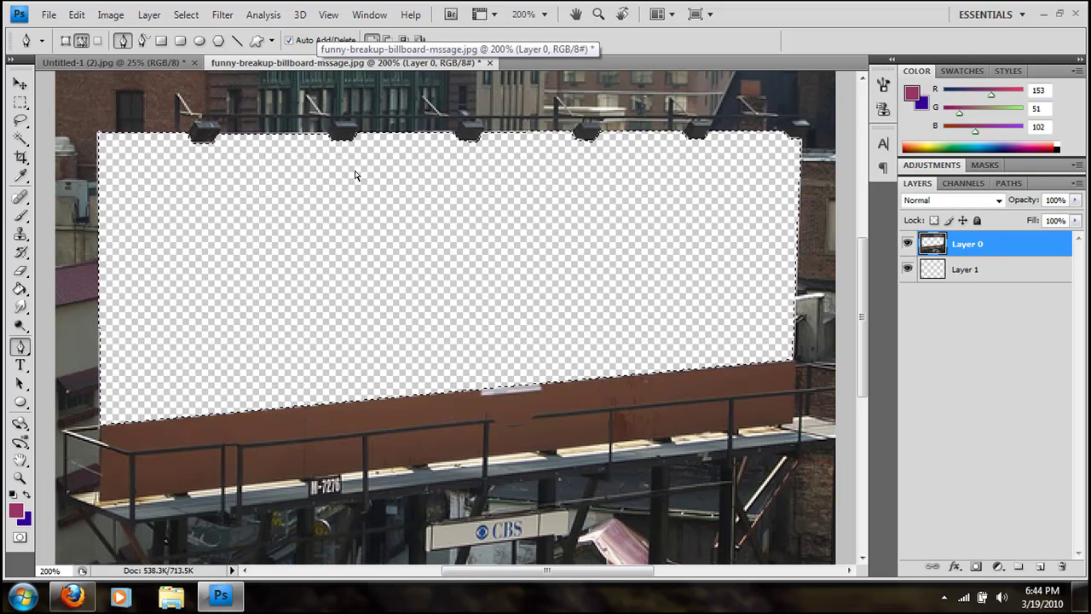
key(ctrl+v)
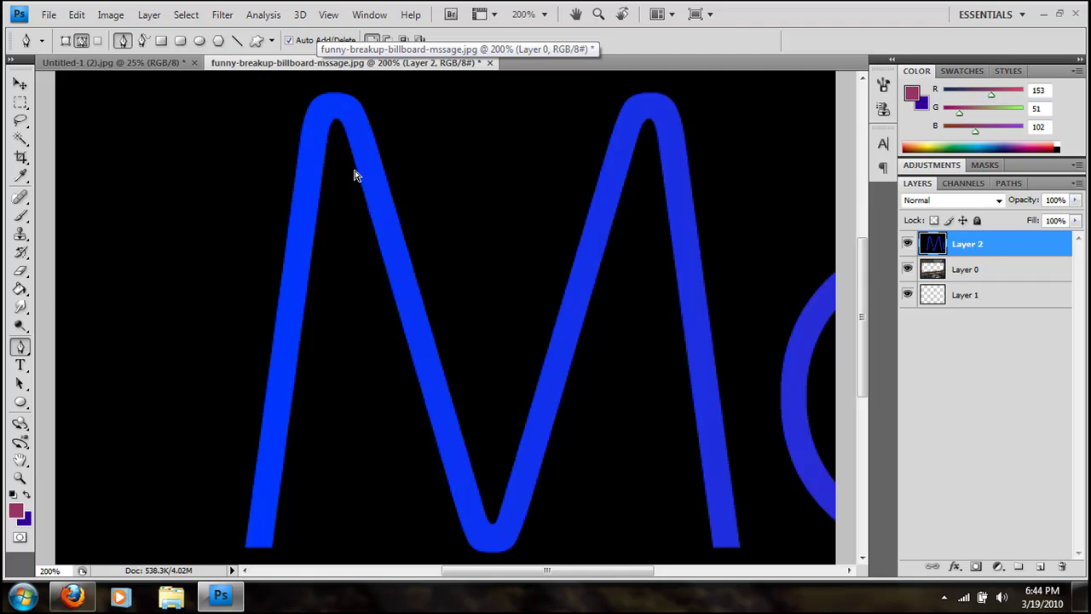
key(ctrl+minus)
key(ctrl+minus)
key(ctrl+minus)
key(ctrl+minus)
key(ctrl+minus)
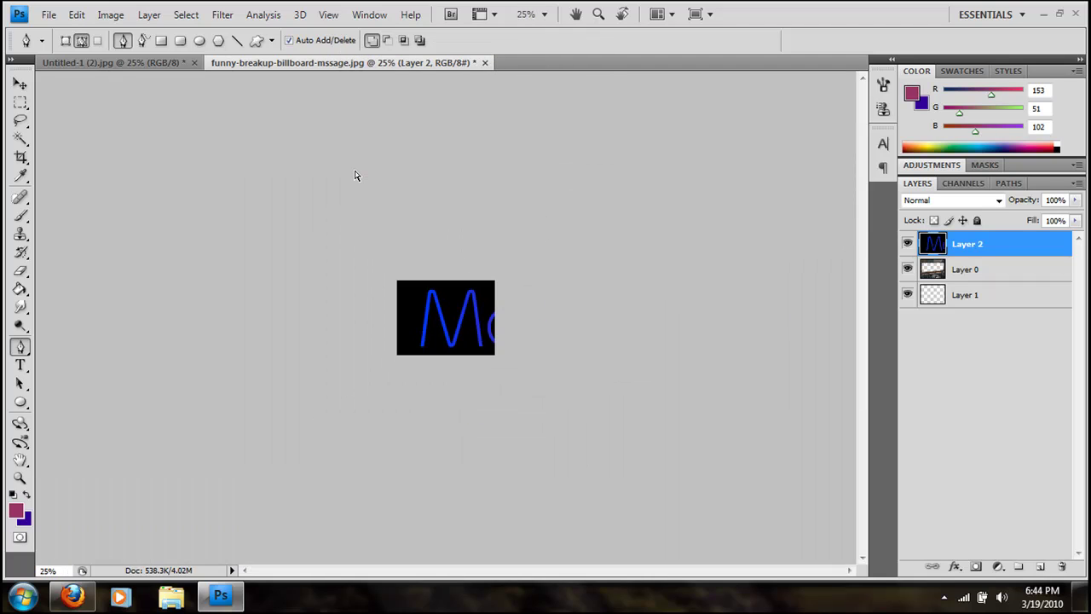
key(ctrl+t)
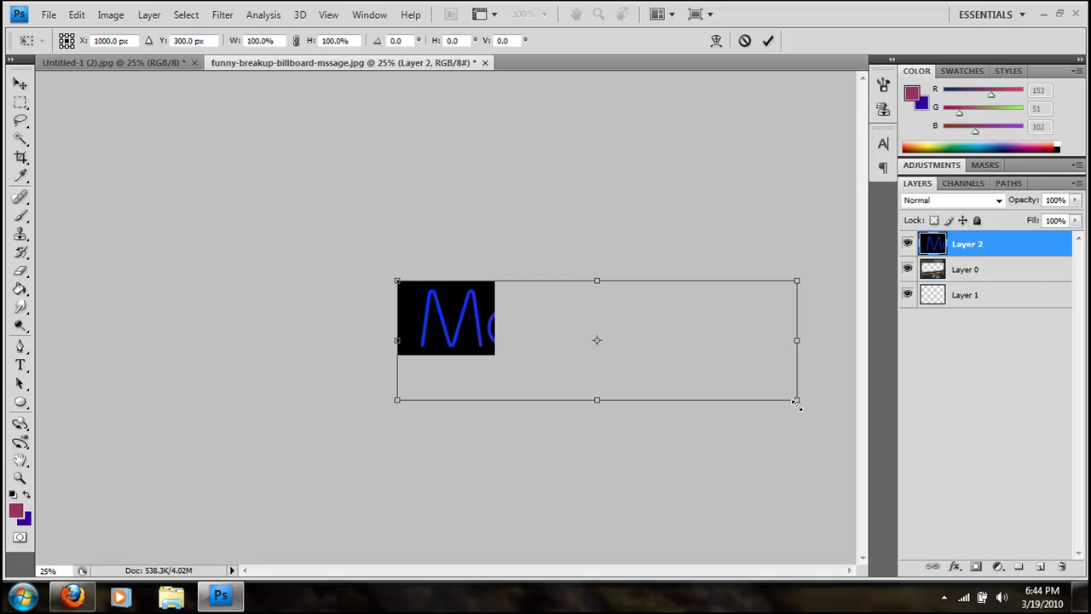
Scale the logo layer to about 22.3% × 31.8% over the billboard face and commit.
drag(796, 402, 493, 336)
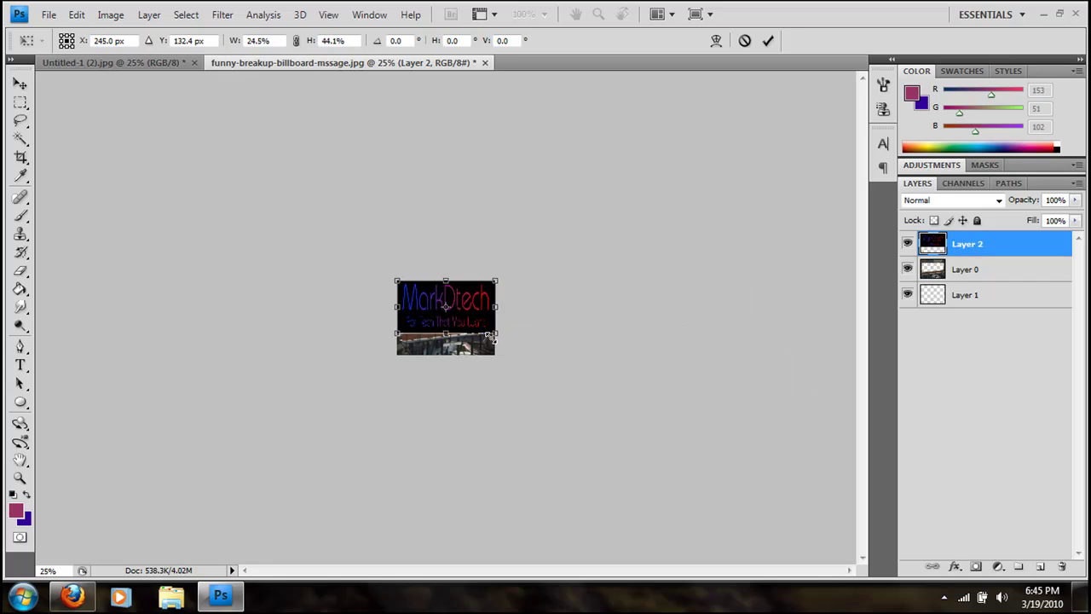
key(ctrl+plus)
key(ctrl+plus)
key(ctrl+plus)
key(ctrl+plus)
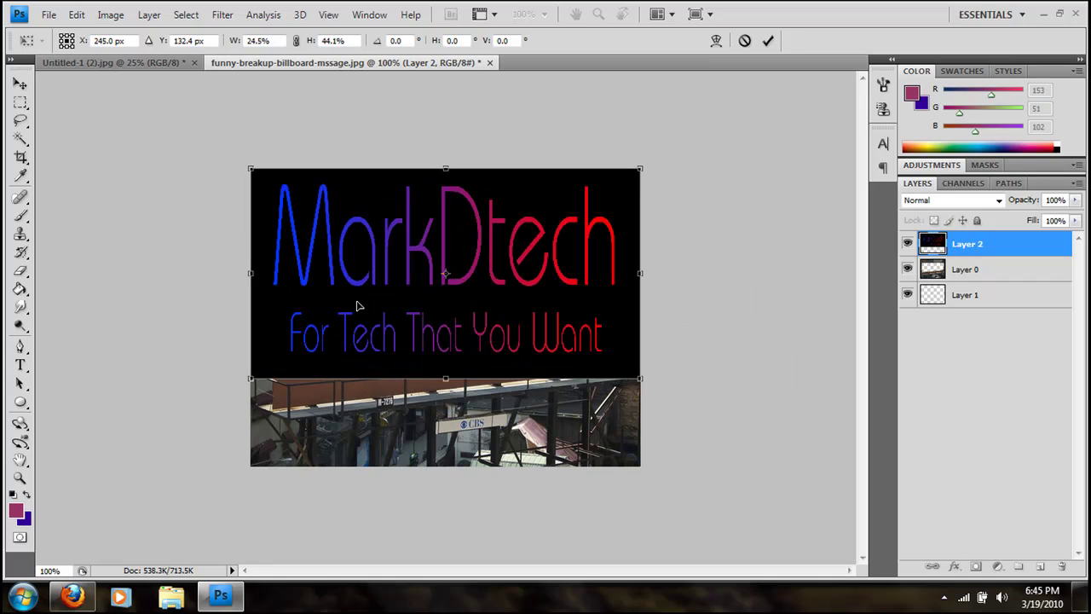
drag(245, 163, 266, 220)
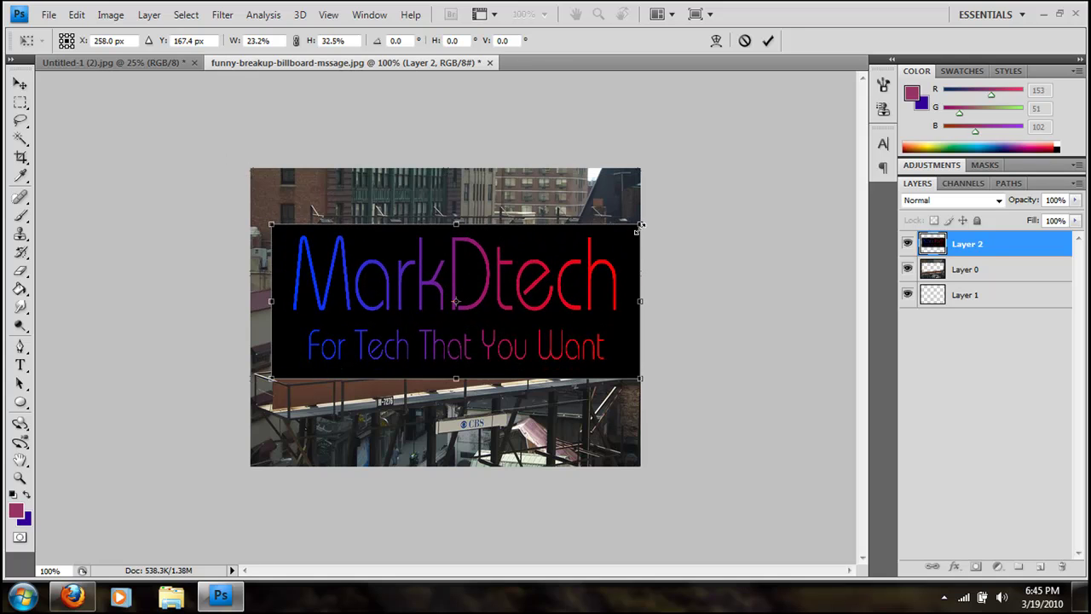
mouse_move(641, 225)
mouse_down()
mouse_move(615, 220)
mouse_move(625, 223)
mouse_up()
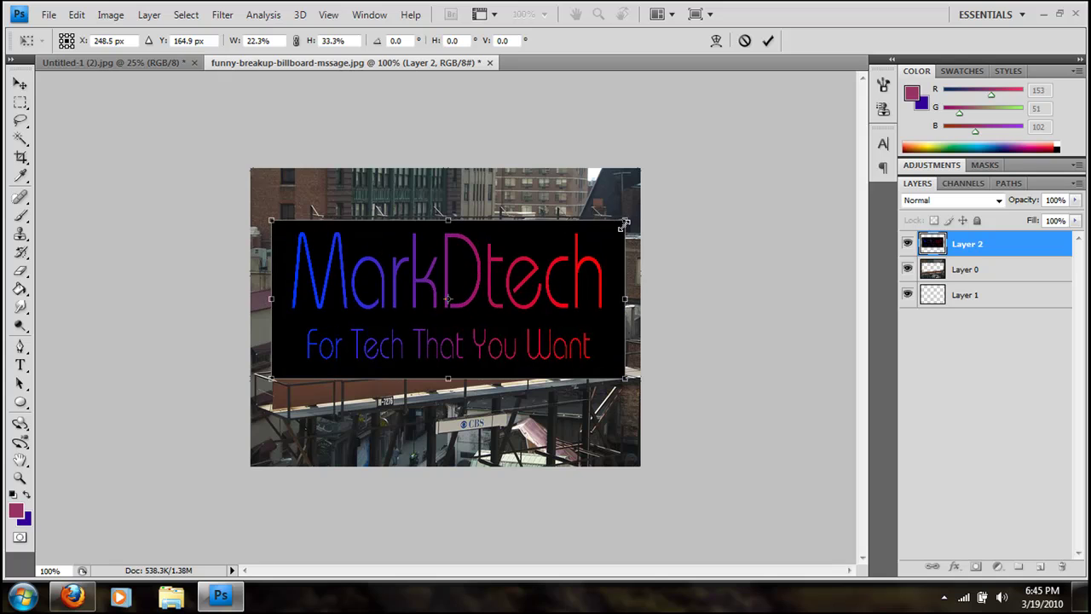
mouse_move(625, 378)
mouse_down()
mouse_move(621, 298)
mouse_move(614, 342)
mouse_move(627, 374)
mouse_up()
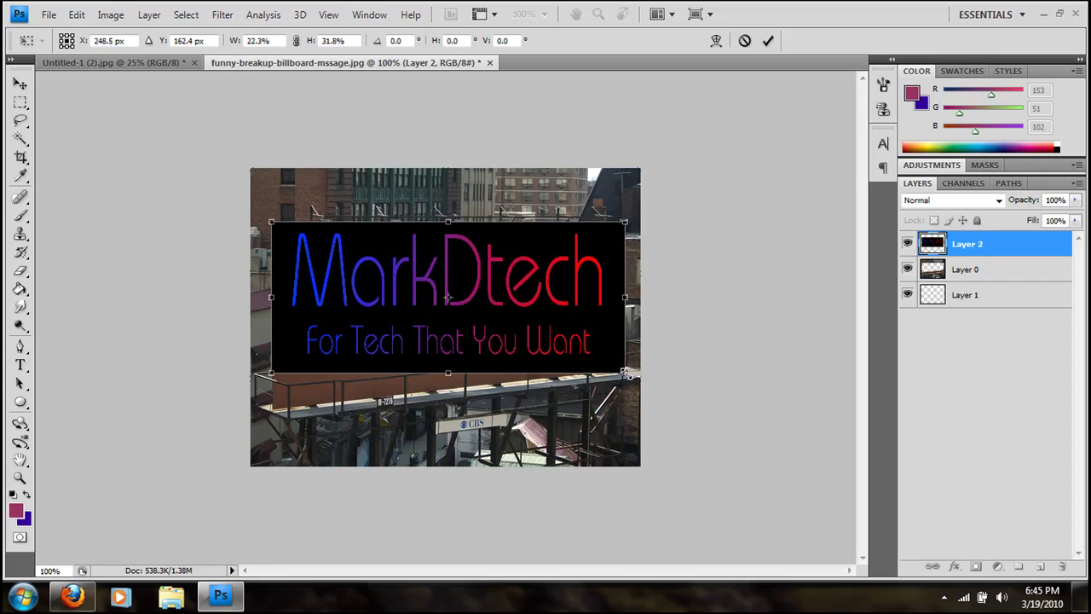
key(Return)
key(p)
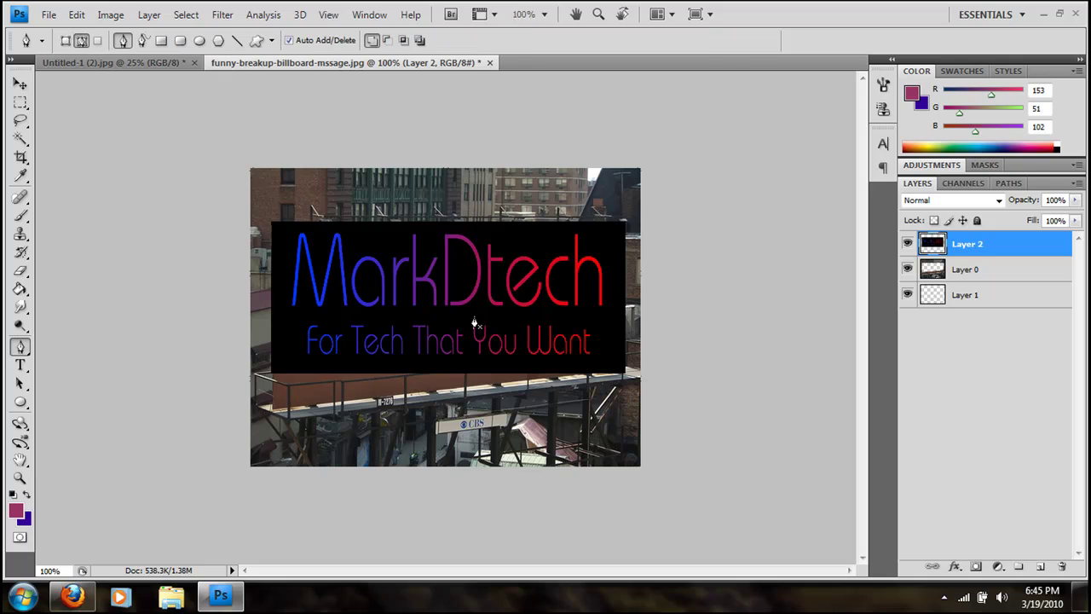
key(ctrl+t)
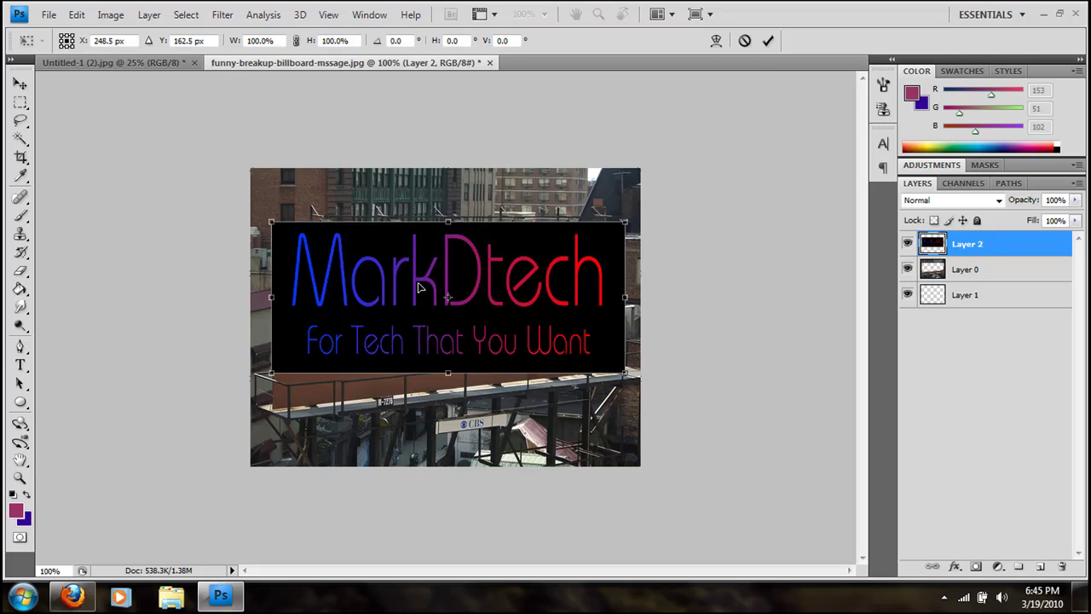
Switch the transform to Warp and pull the logo's left corners onto the billboard corners.
right_click(417, 288)
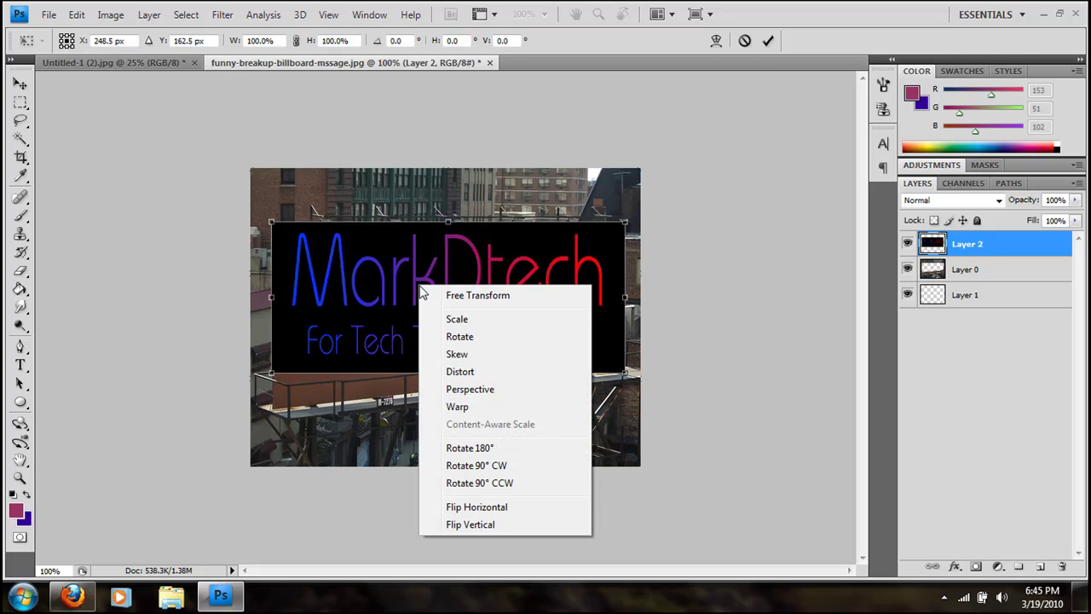
click(457, 407)
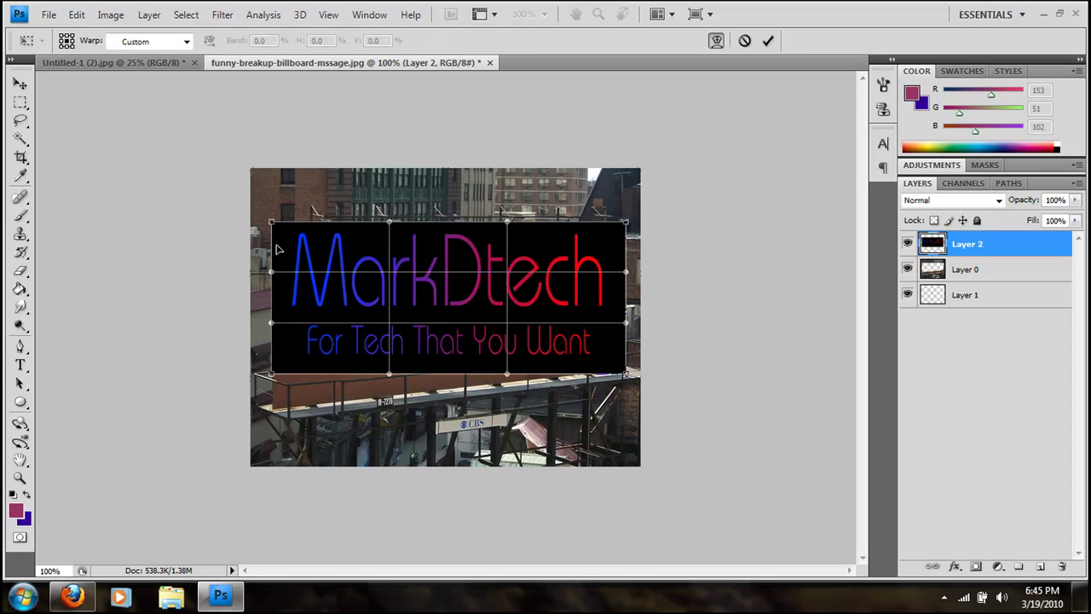
drag(271, 222, 271, 230)
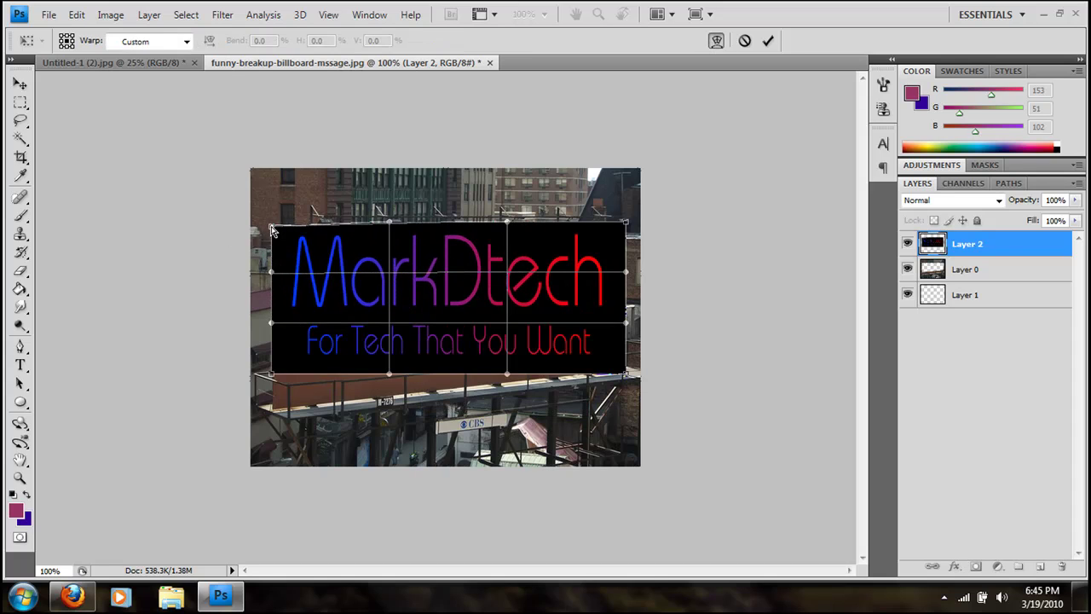
key(ctrl+plus)
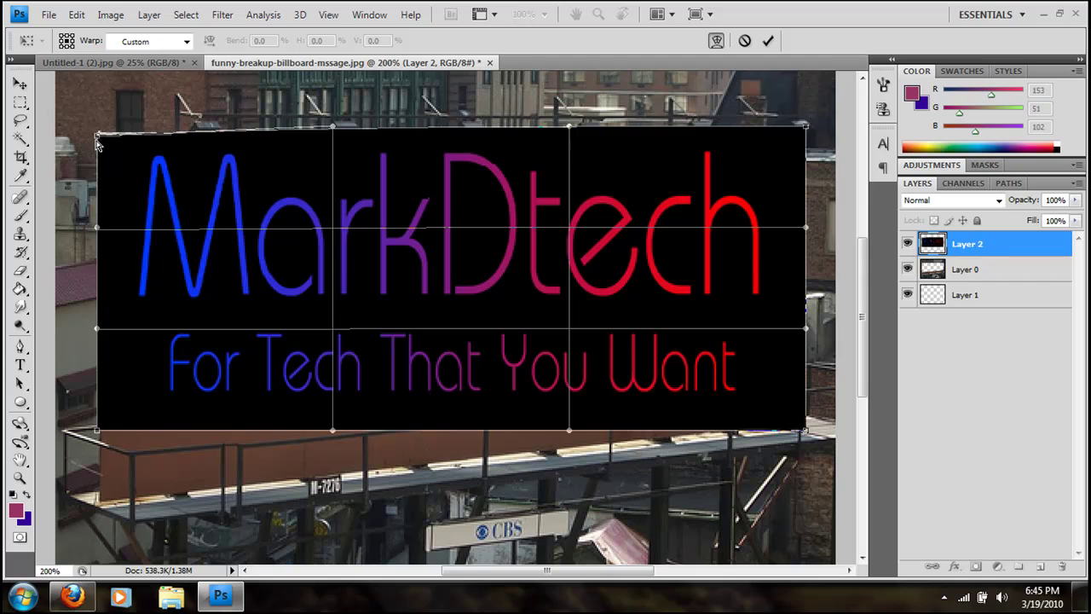
drag(99, 137, 93, 133)
drag(96, 431, 100, 426)
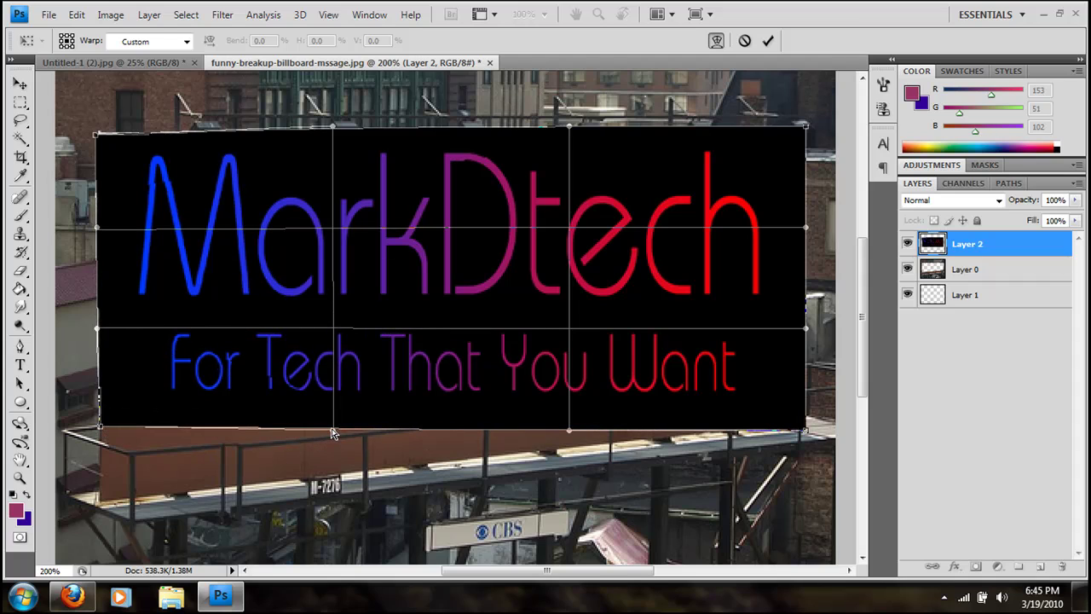
Bend the logo's bottom edge and right side to follow the billboard's sloping outline.
drag(333, 433, 336, 408)
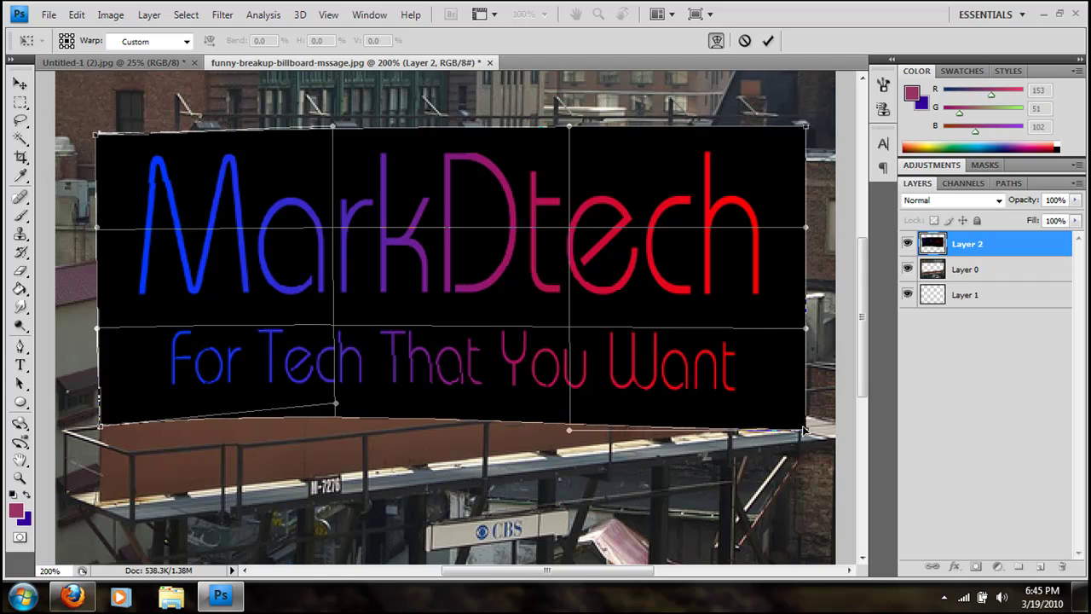
drag(802, 431, 793, 365)
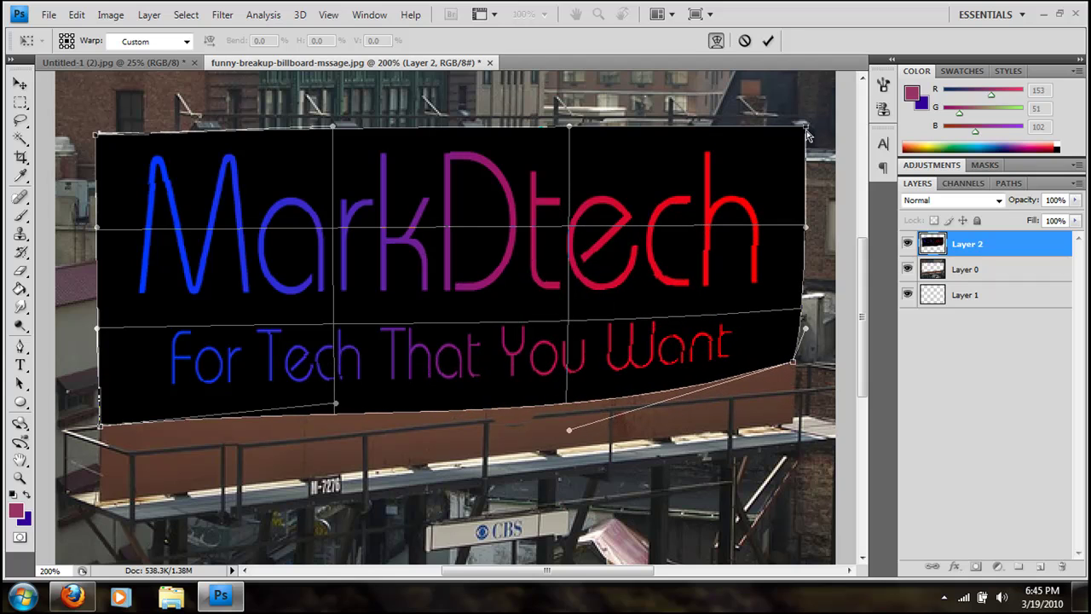
mouse_move(806, 127)
mouse_down()
mouse_move(787, 150)
mouse_move(803, 135)
mouse_up()
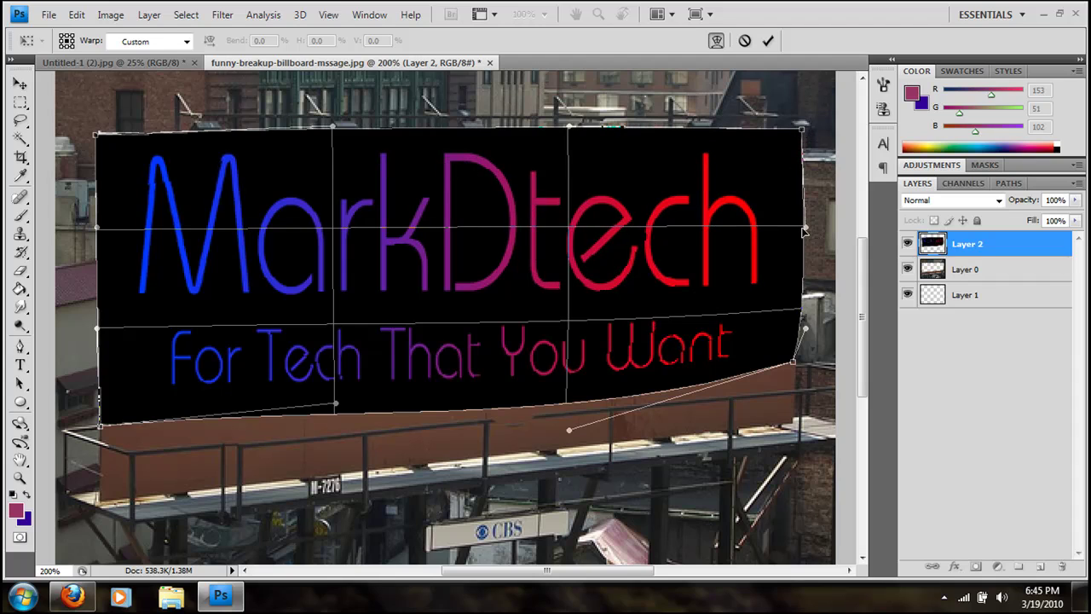
drag(806, 232, 798, 227)
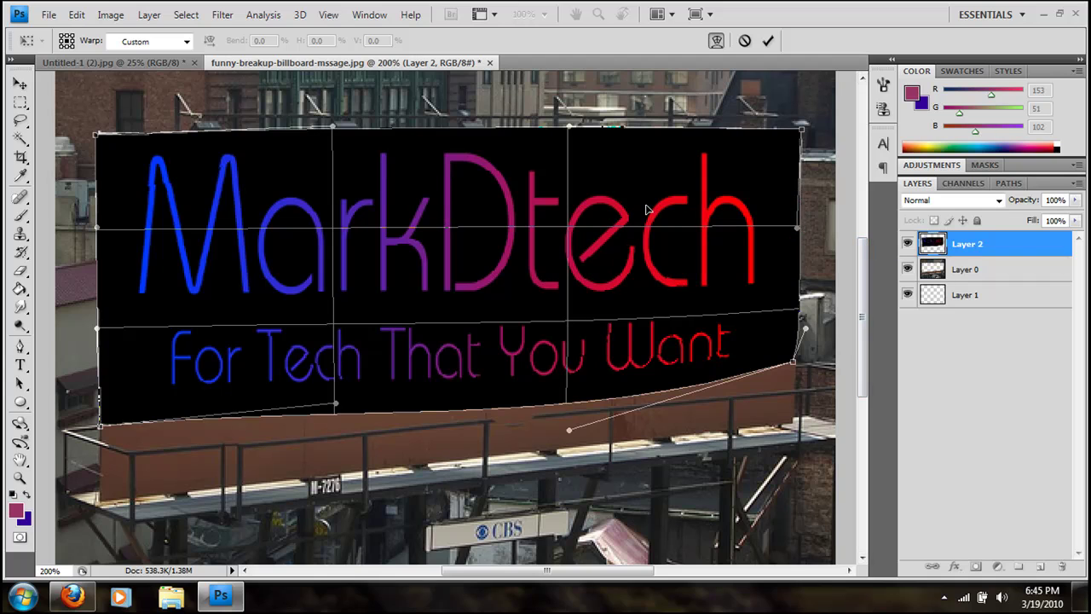
drag(801, 314, 798, 309)
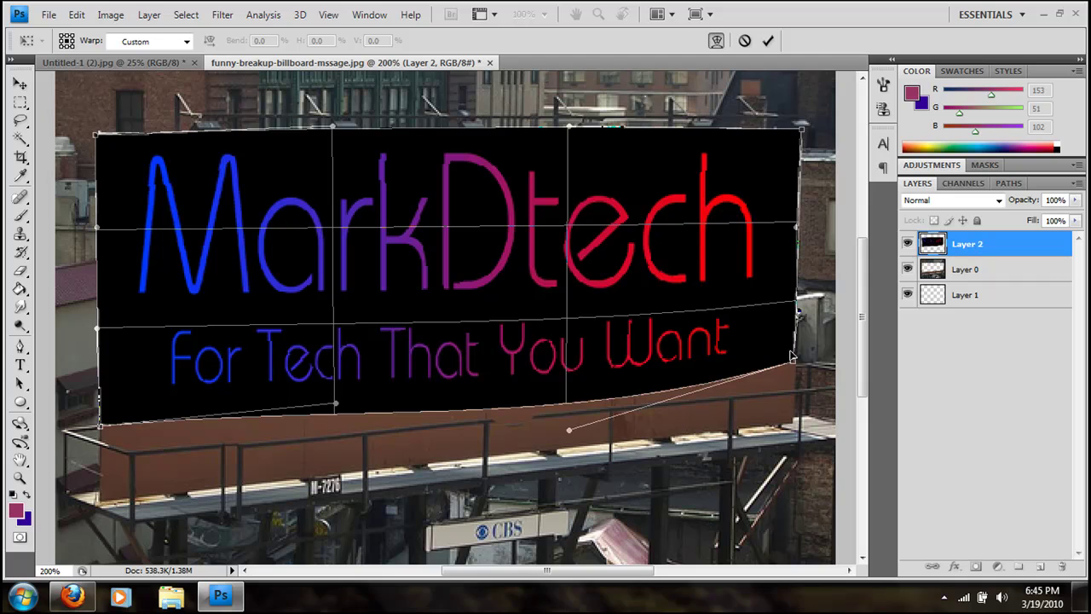
drag(793, 363, 795, 366)
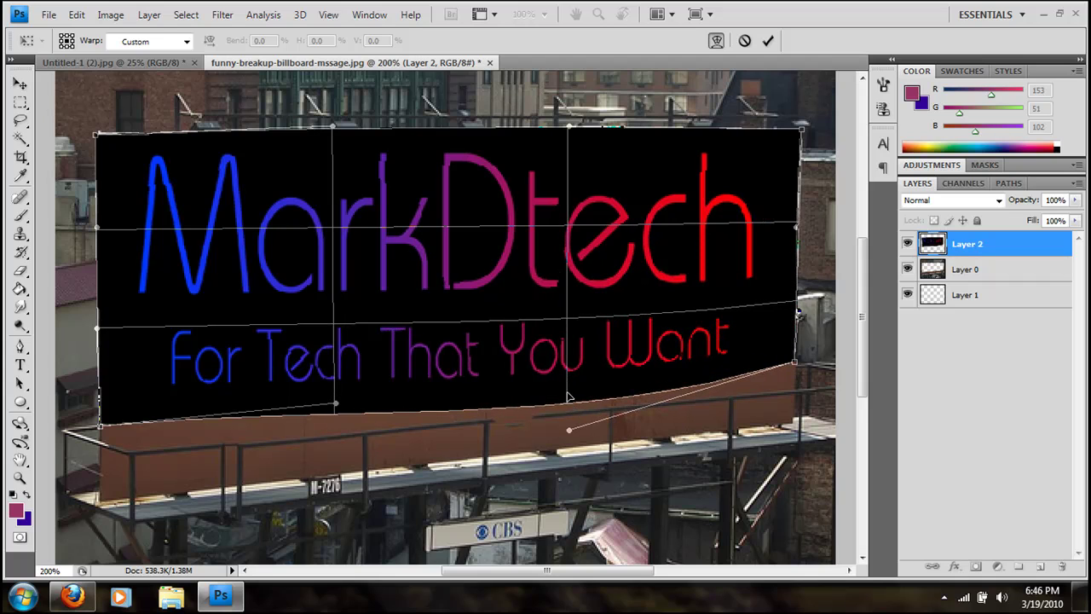
drag(569, 429, 565, 386)
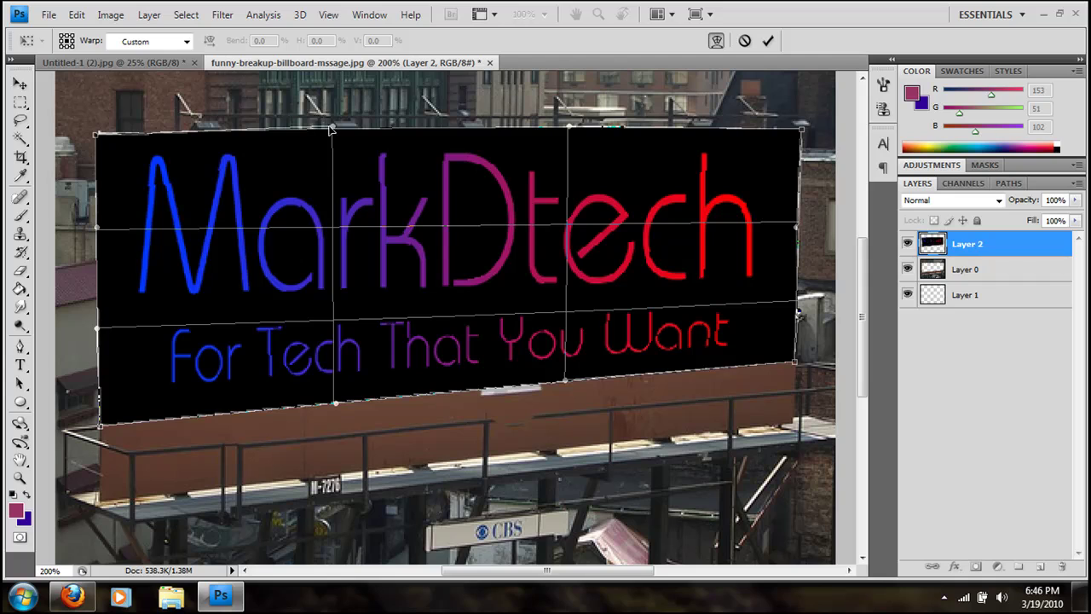
Fine-tune the warp so the logo's top edge and corners sit on the billboard's top.
drag(331, 128, 333, 137)
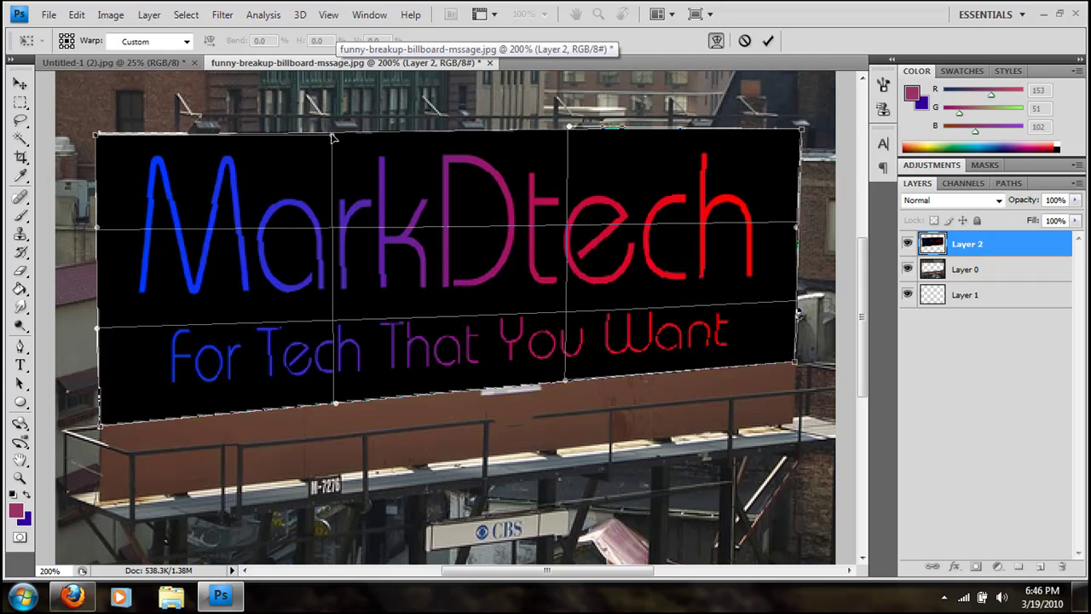
drag(95, 135, 97, 130)
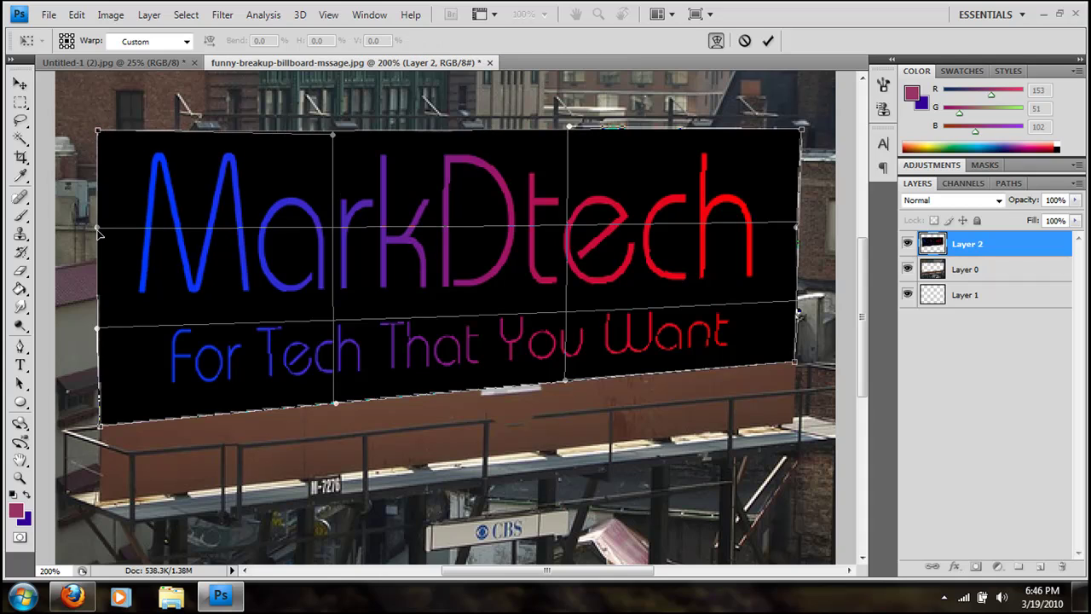
drag(98, 231, 98, 229)
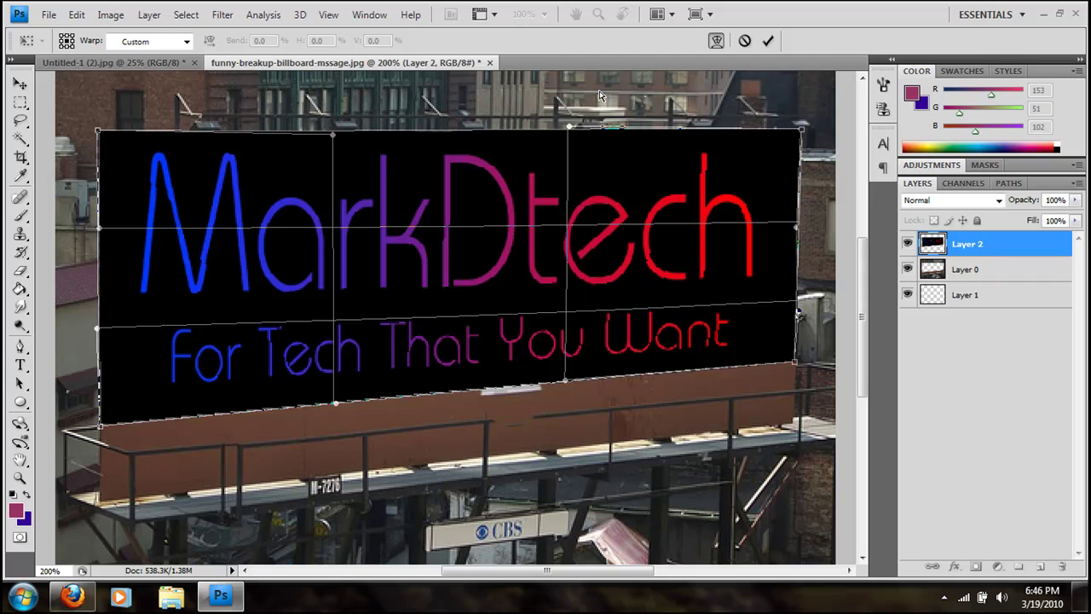
drag(569, 128, 572, 134)
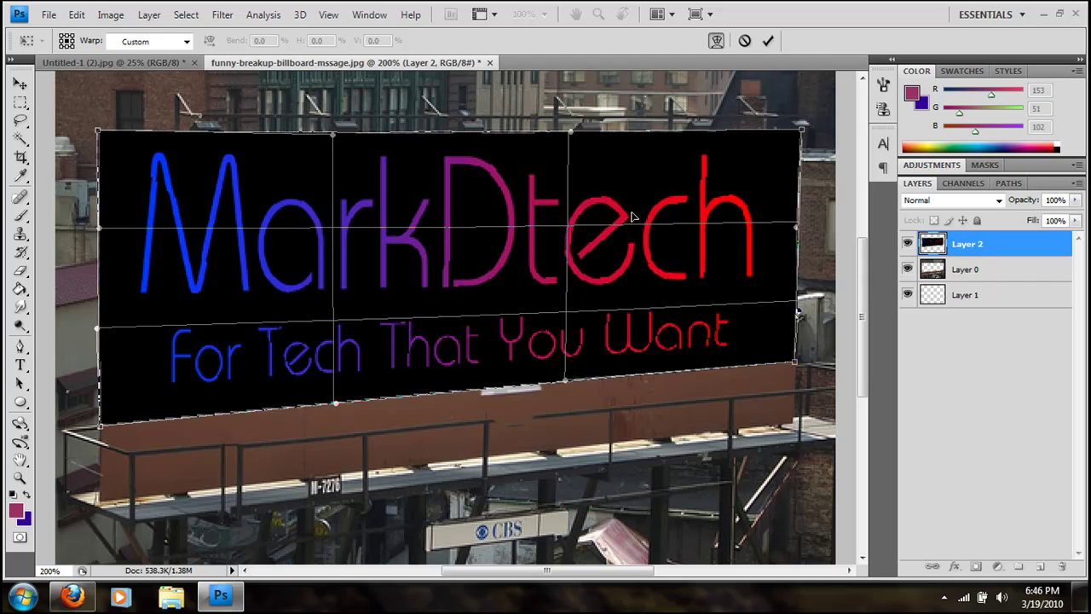
mouse_move(801, 132)
mouse_down()
mouse_move(800, 147)
mouse_move(801, 130)
mouse_up()
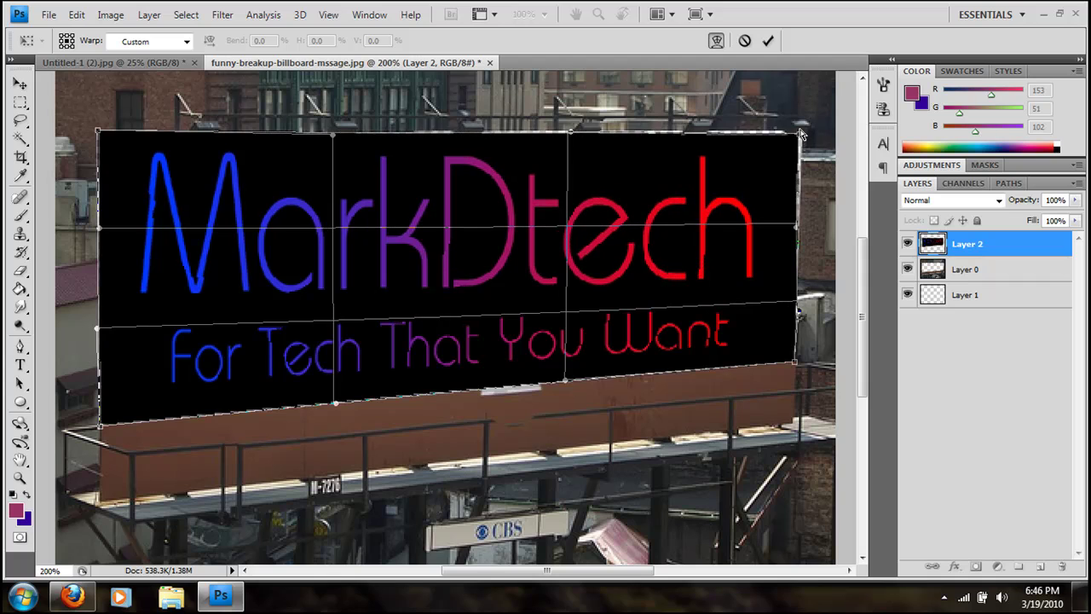
Make final warp tweaks, commit the warp, and move Layer 2 beneath Layer 0.
drag(571, 134, 573, 134)
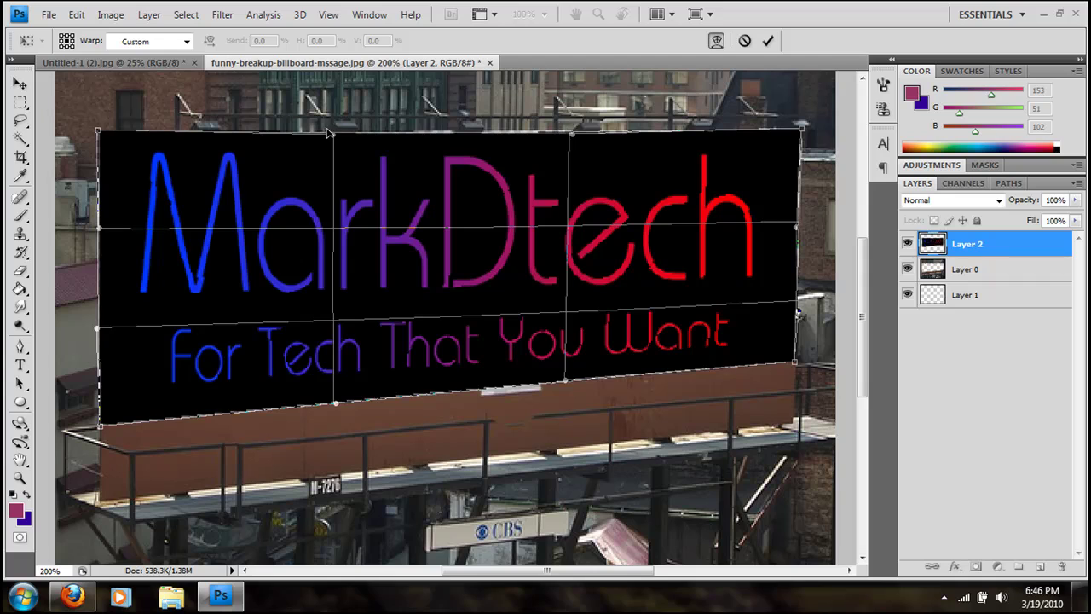
drag(99, 134, 99, 133)
drag(341, 241, 337, 241)
key(Return)
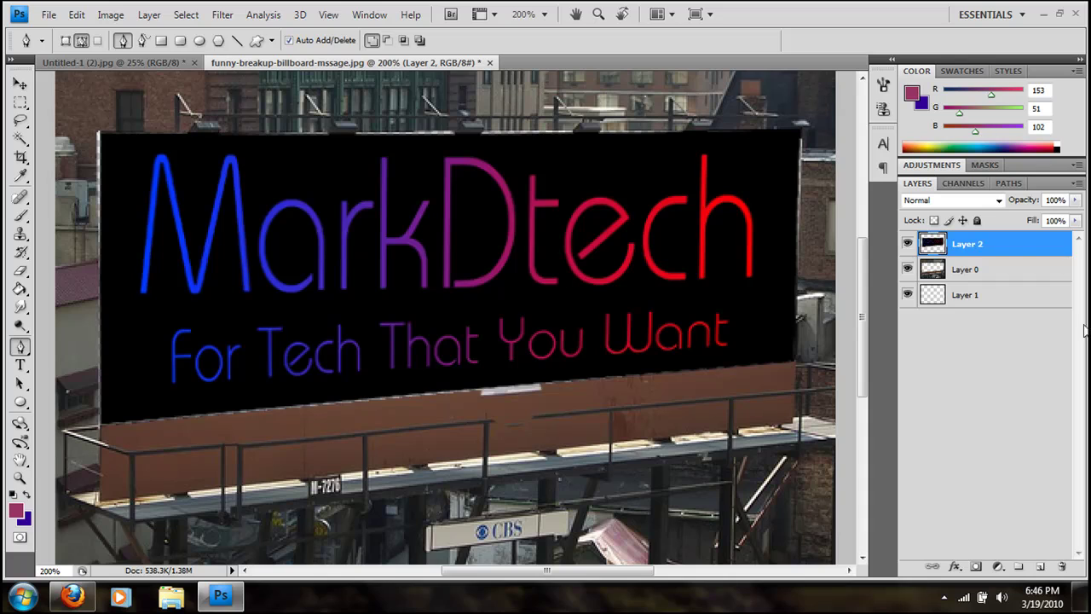
drag(971, 245, 977, 289)
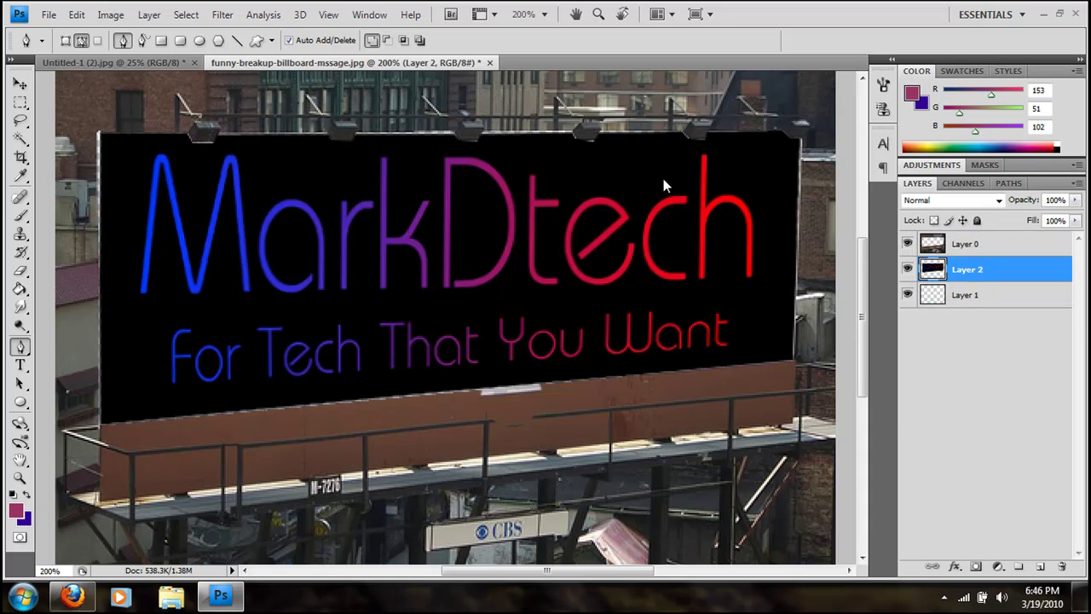
Stretch the logo layer to about 102% × 104.5% so it reaches the billboard's edges.
key(ctrl+t)
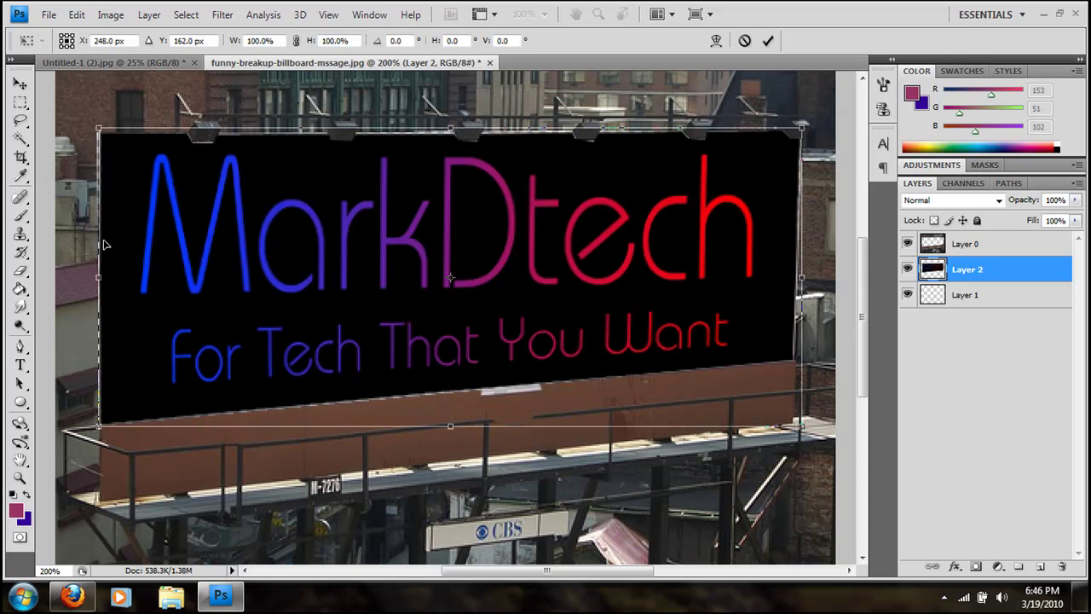
drag(96, 129, 90, 128)
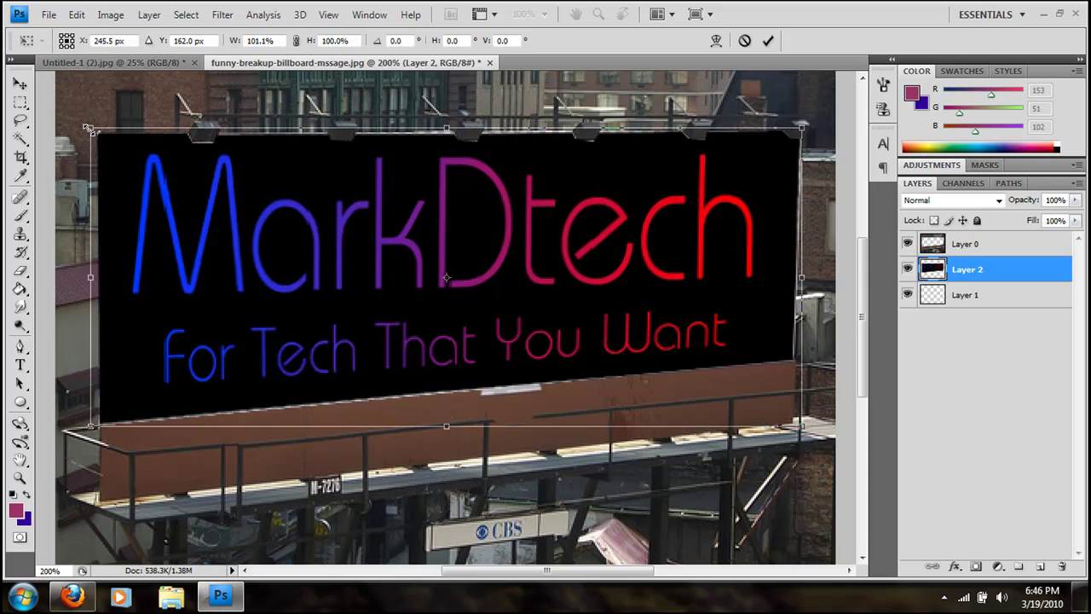
drag(802, 130, 808, 121)
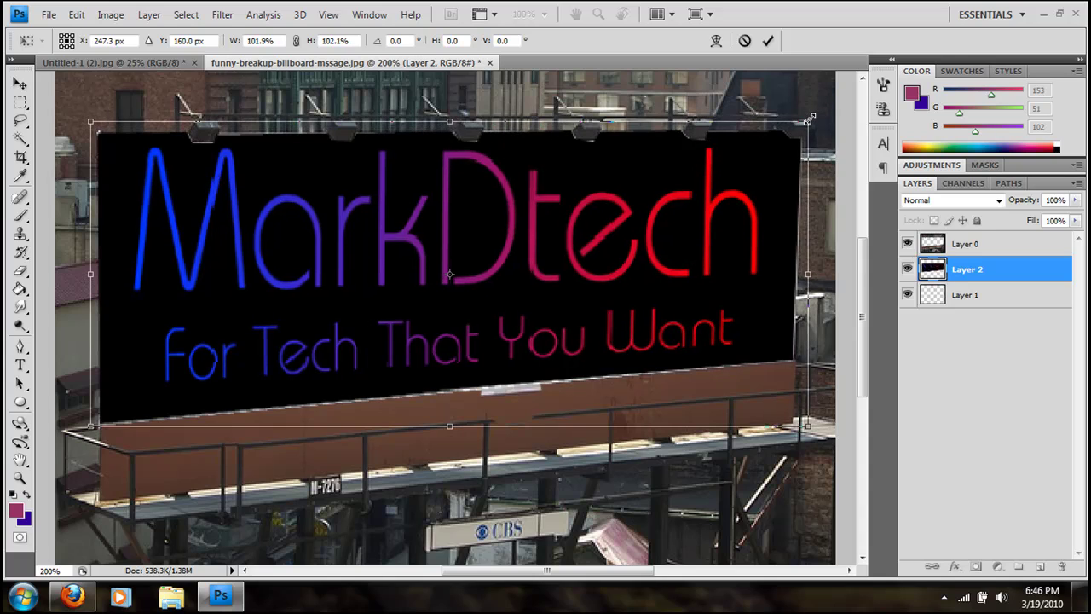
drag(450, 427, 449, 435)
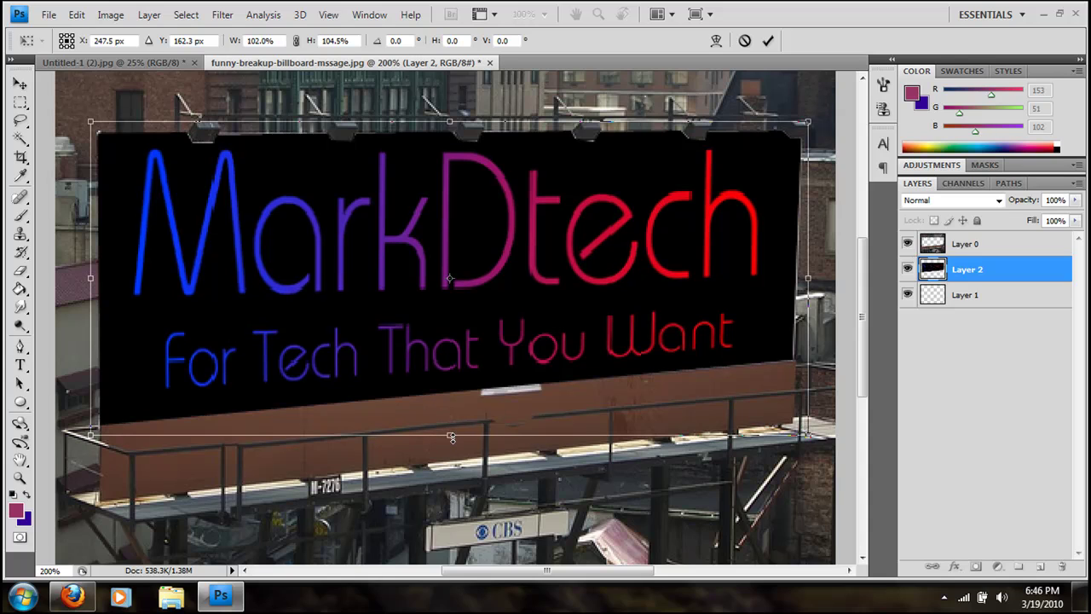
key(Return)
key(p)
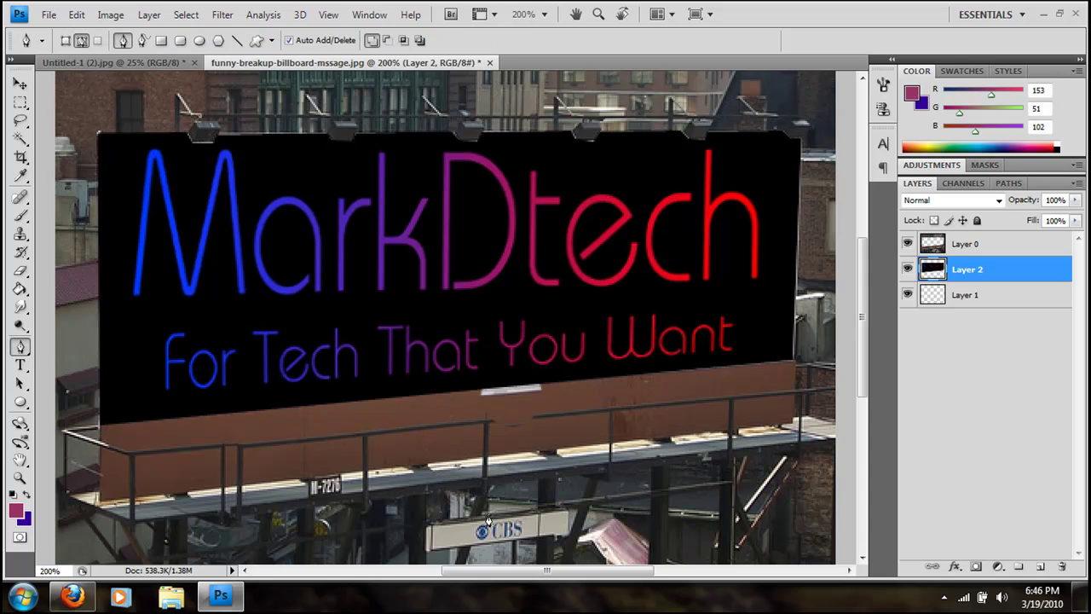